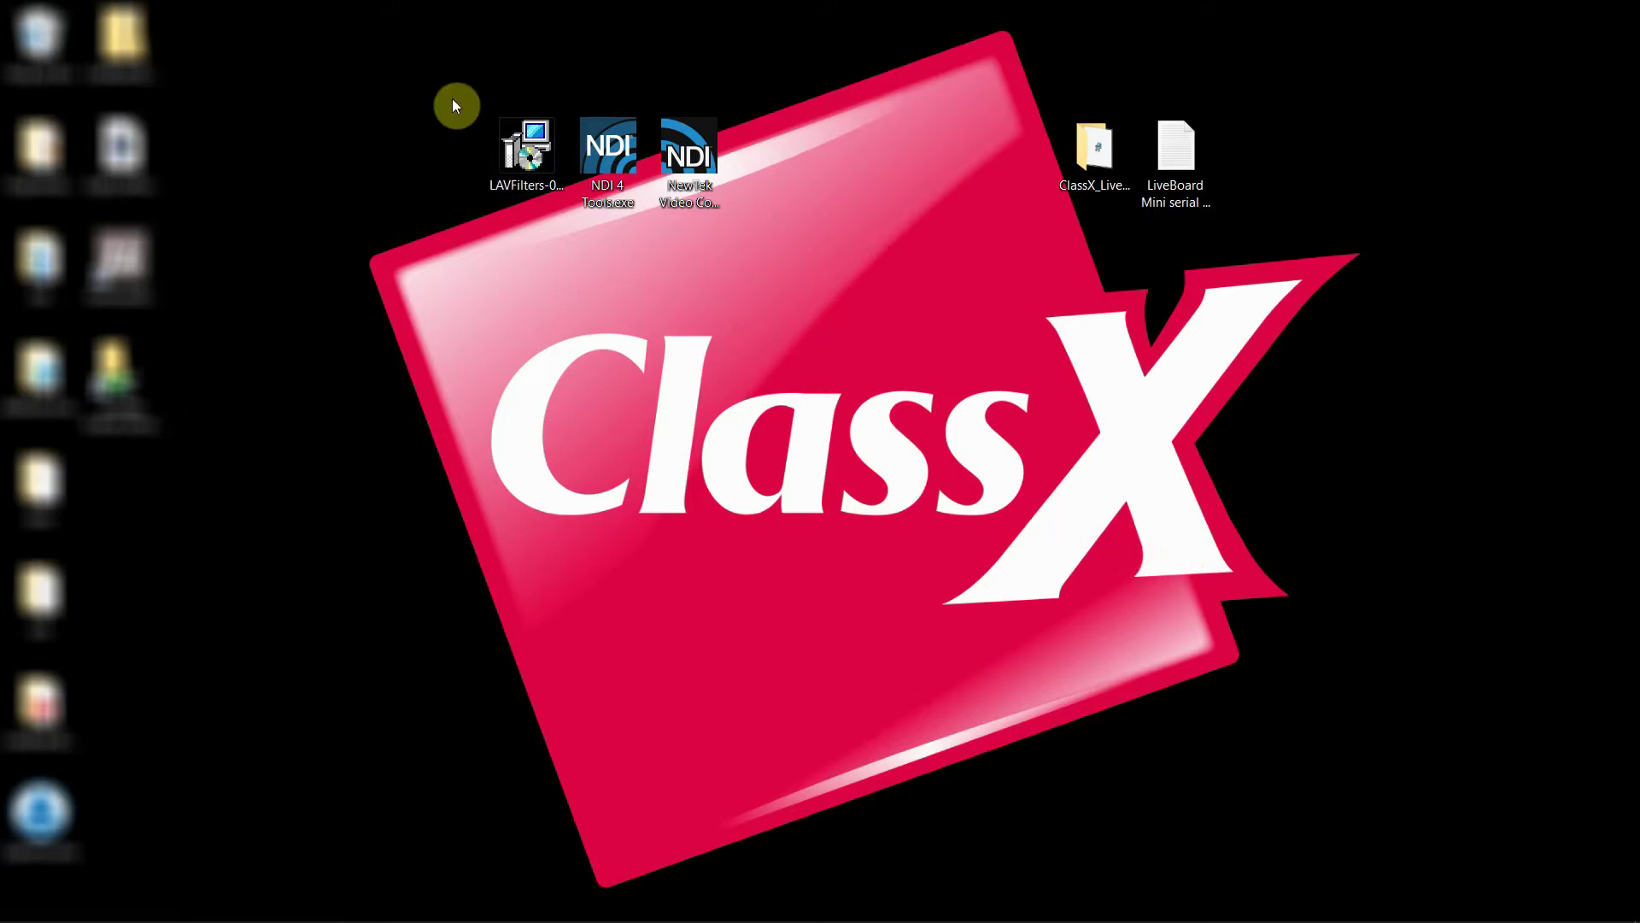
Box-select the LAVFilters, NDI 4 Tools and NewTek Video installers on the desktop
{"action": "left_click_drag", "start_coordinate": [438, 61], "coordinate": [863, 274]}
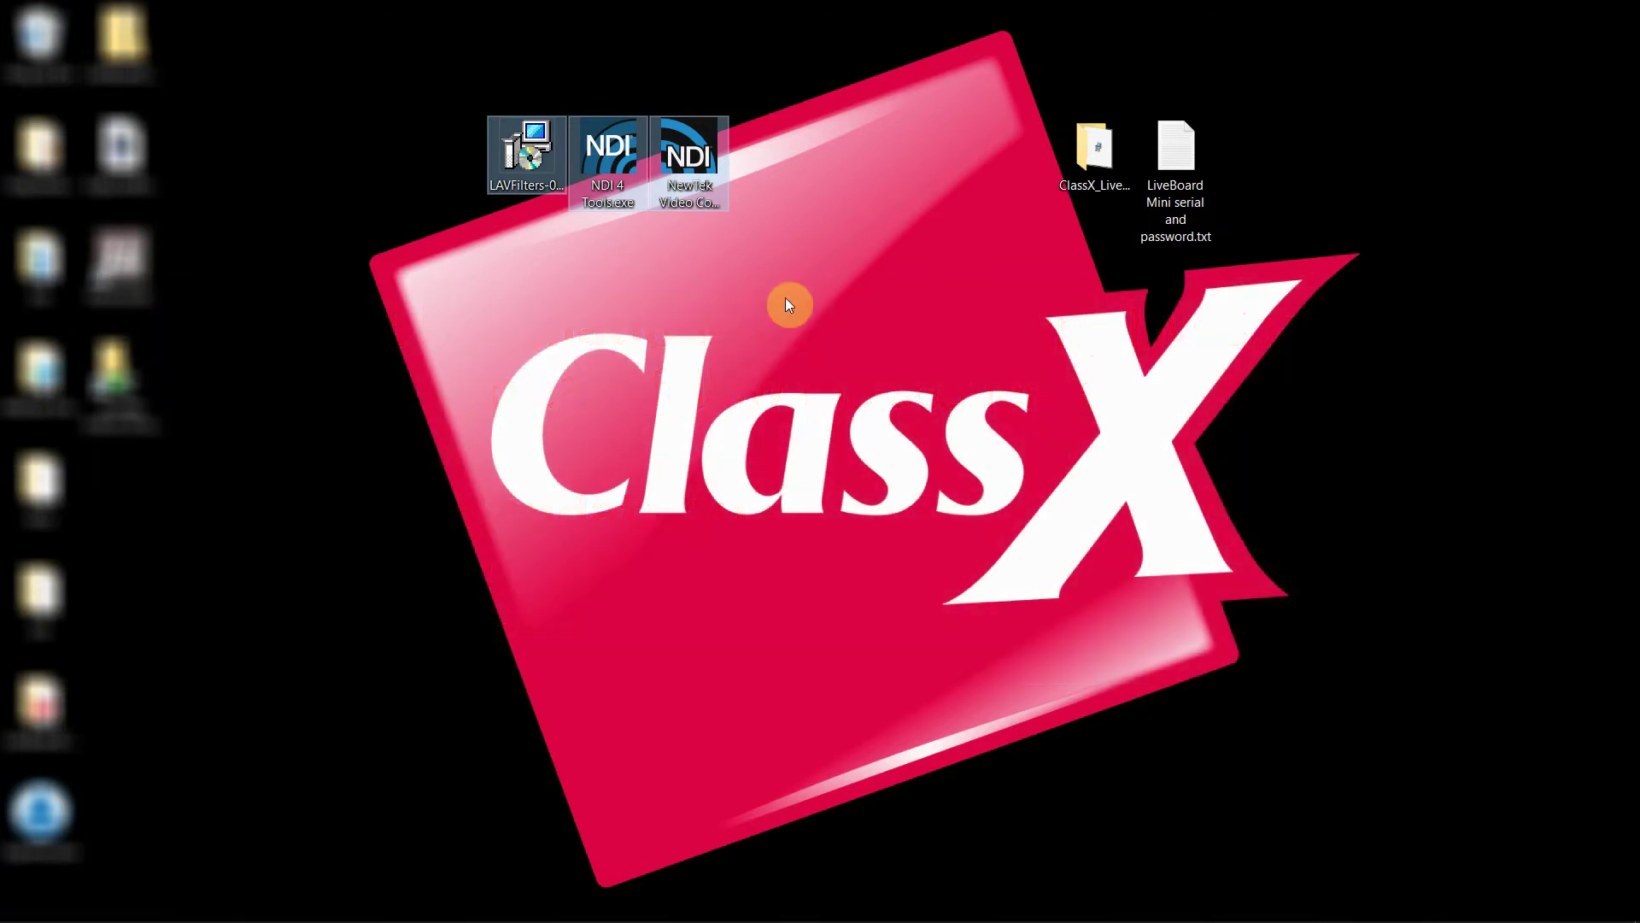
Open the ClassX_LiveBoard_MINI_Install folder in File Explorer
{"action": "left_click", "coordinate": [1109, 150]}
{"action": "double_click", "coordinate": [1109, 150]}
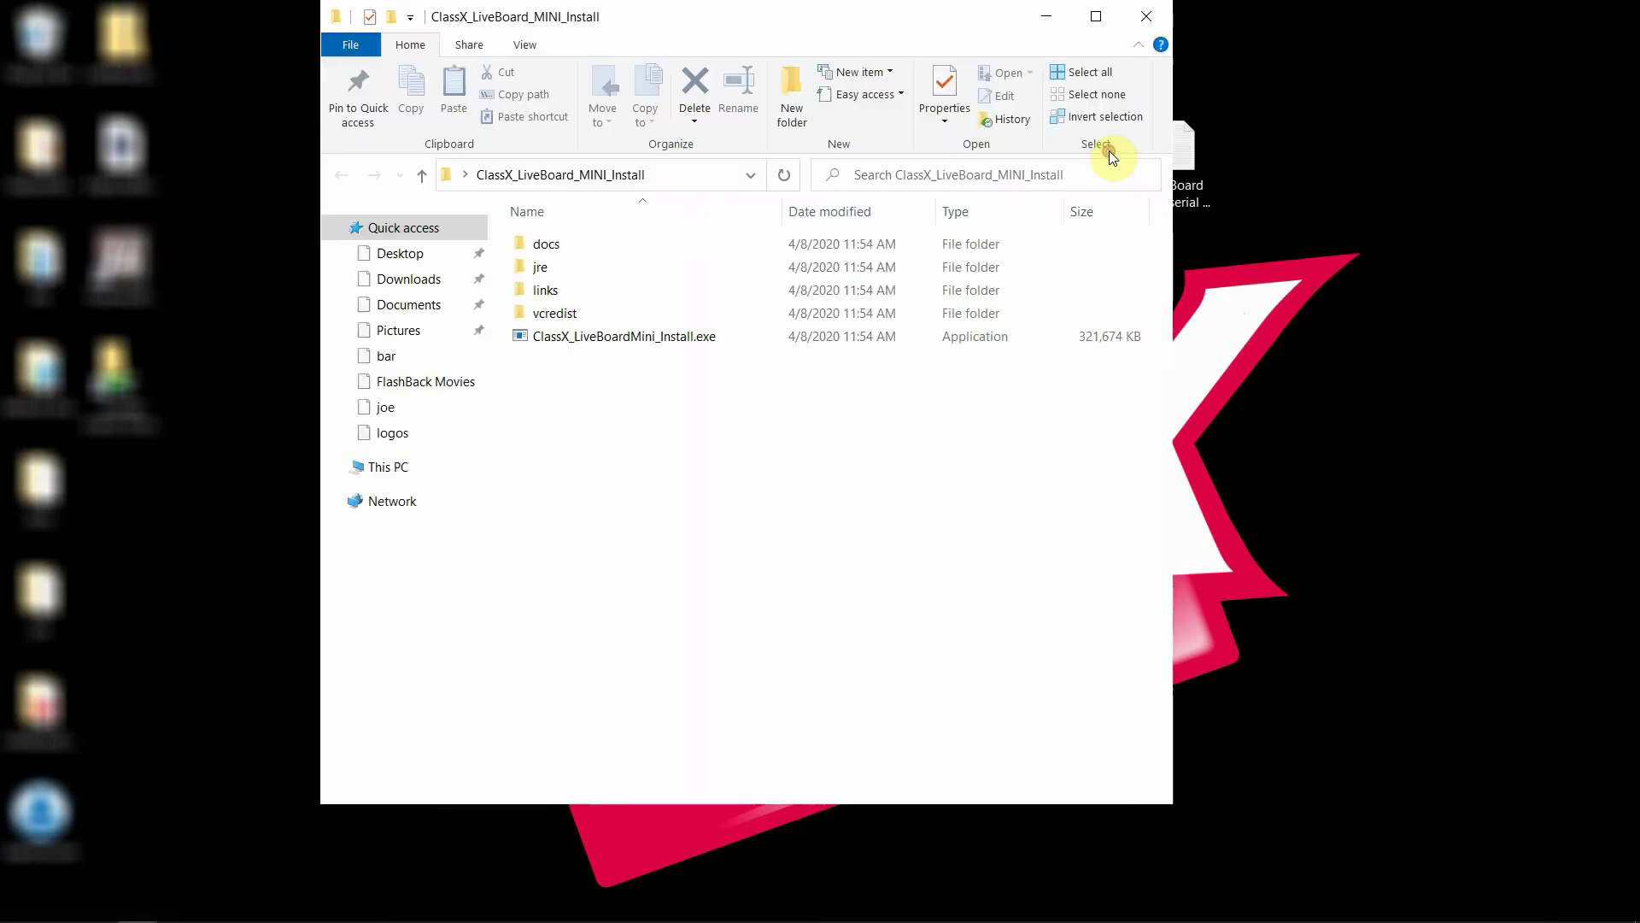
{"action": "left_click_drag", "start_coordinate": [868, 18], "coordinate": [947, 54]}
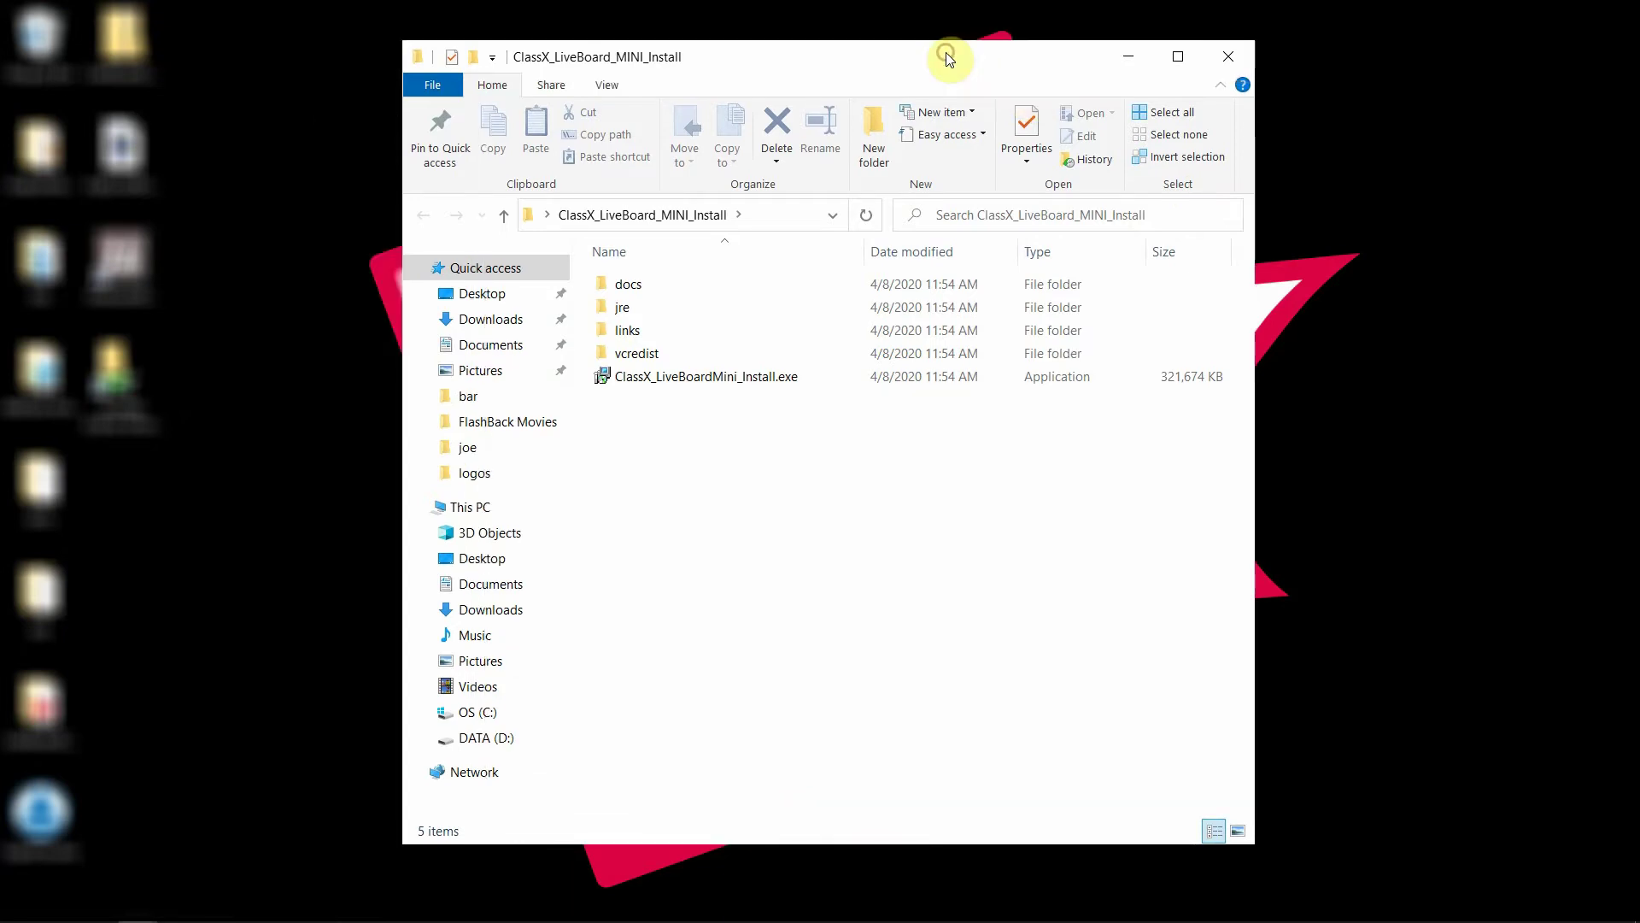
Launch ClassX_LiveBoardMini_Install.exe, running it anyway past the SmartScreen warning
{"action": "left_click", "coordinate": [764, 380]}
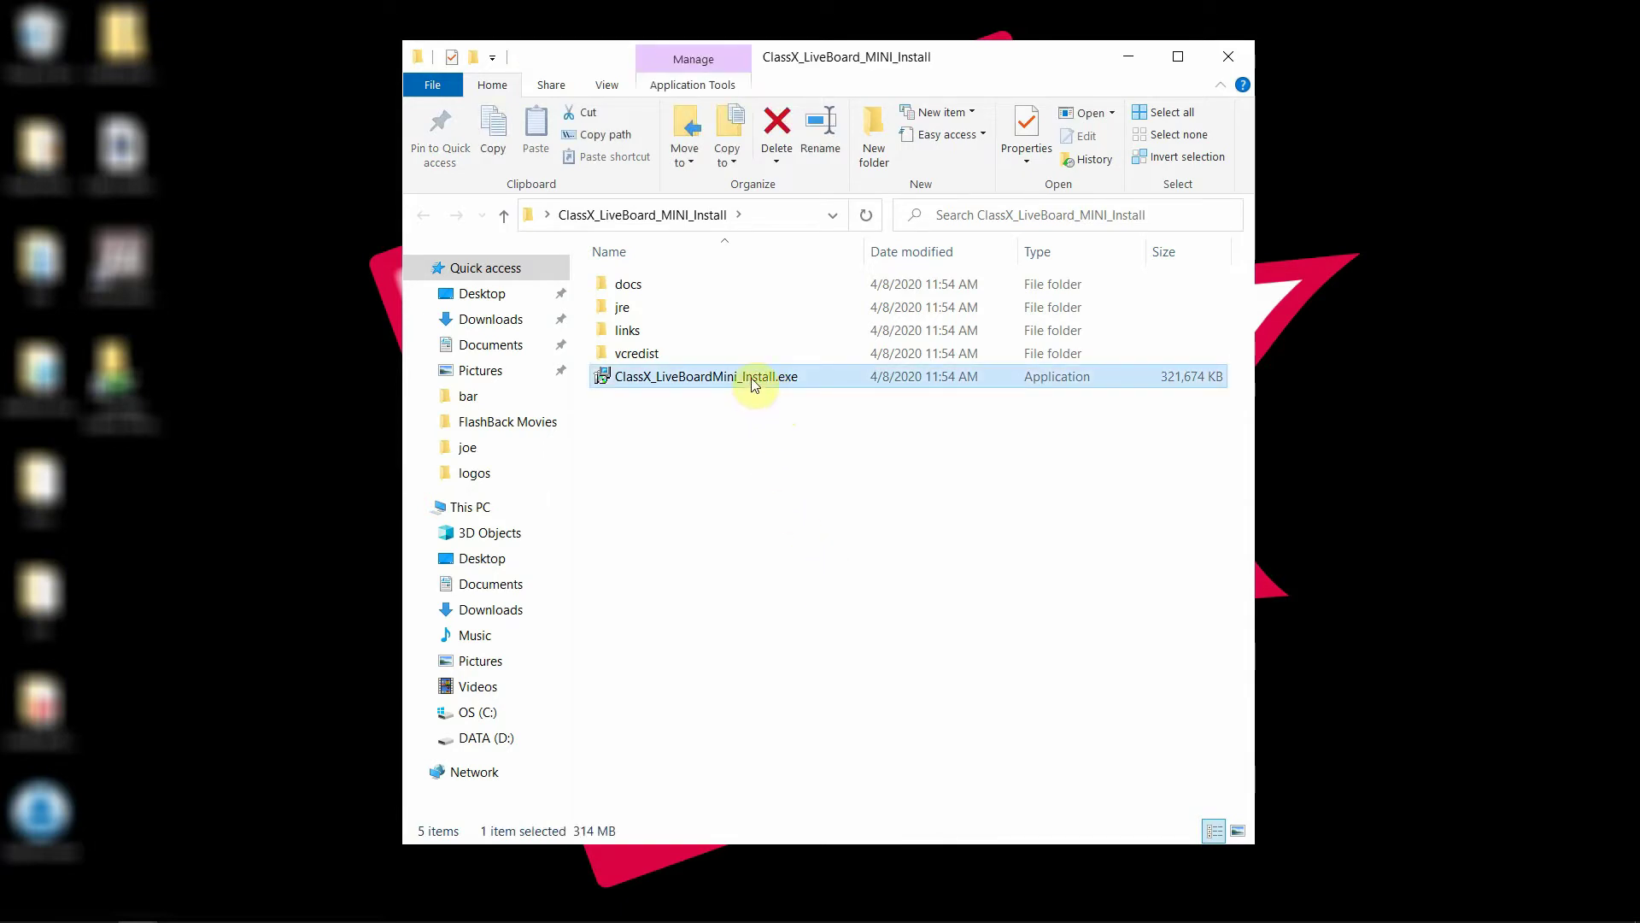
{"action": "double_click", "coordinate": [754, 383]}
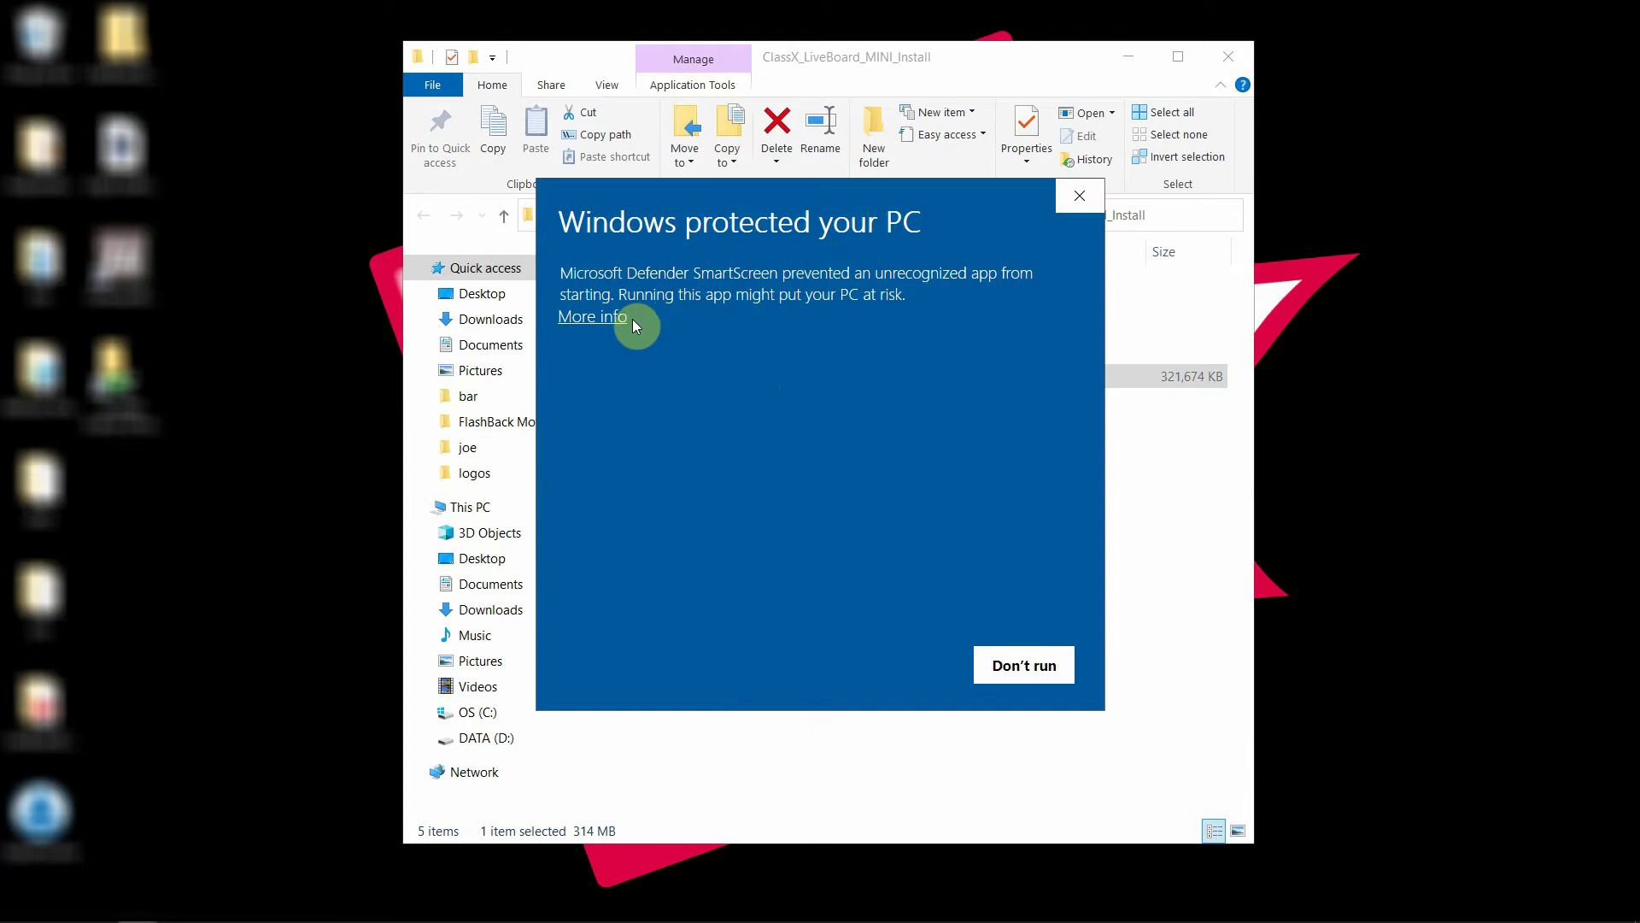
{"action": "left_click", "coordinate": [613, 318]}
{"action": "left_click", "coordinate": [912, 651]}
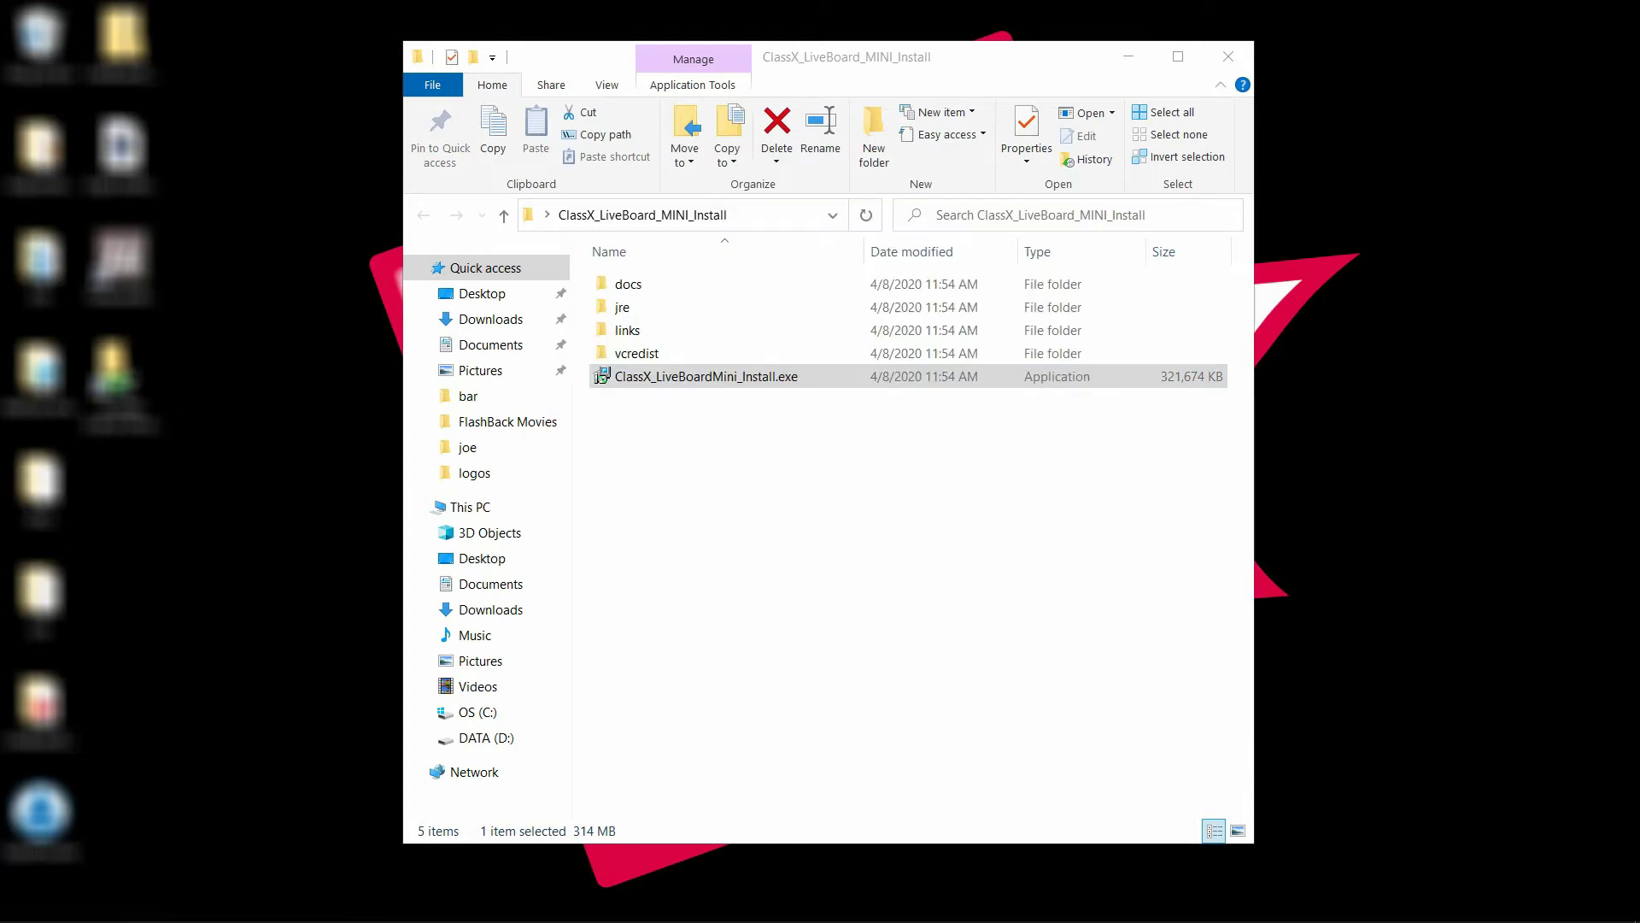
Pick the installer language, accept the license, and start installing LiveBoardMini v6
{"action": "left_click", "coordinate": [837, 534]}
{"action": "left_click", "coordinate": [688, 577]}
{"action": "left_click", "coordinate": [931, 640]}
{"action": "left_click", "coordinate": [920, 643]}
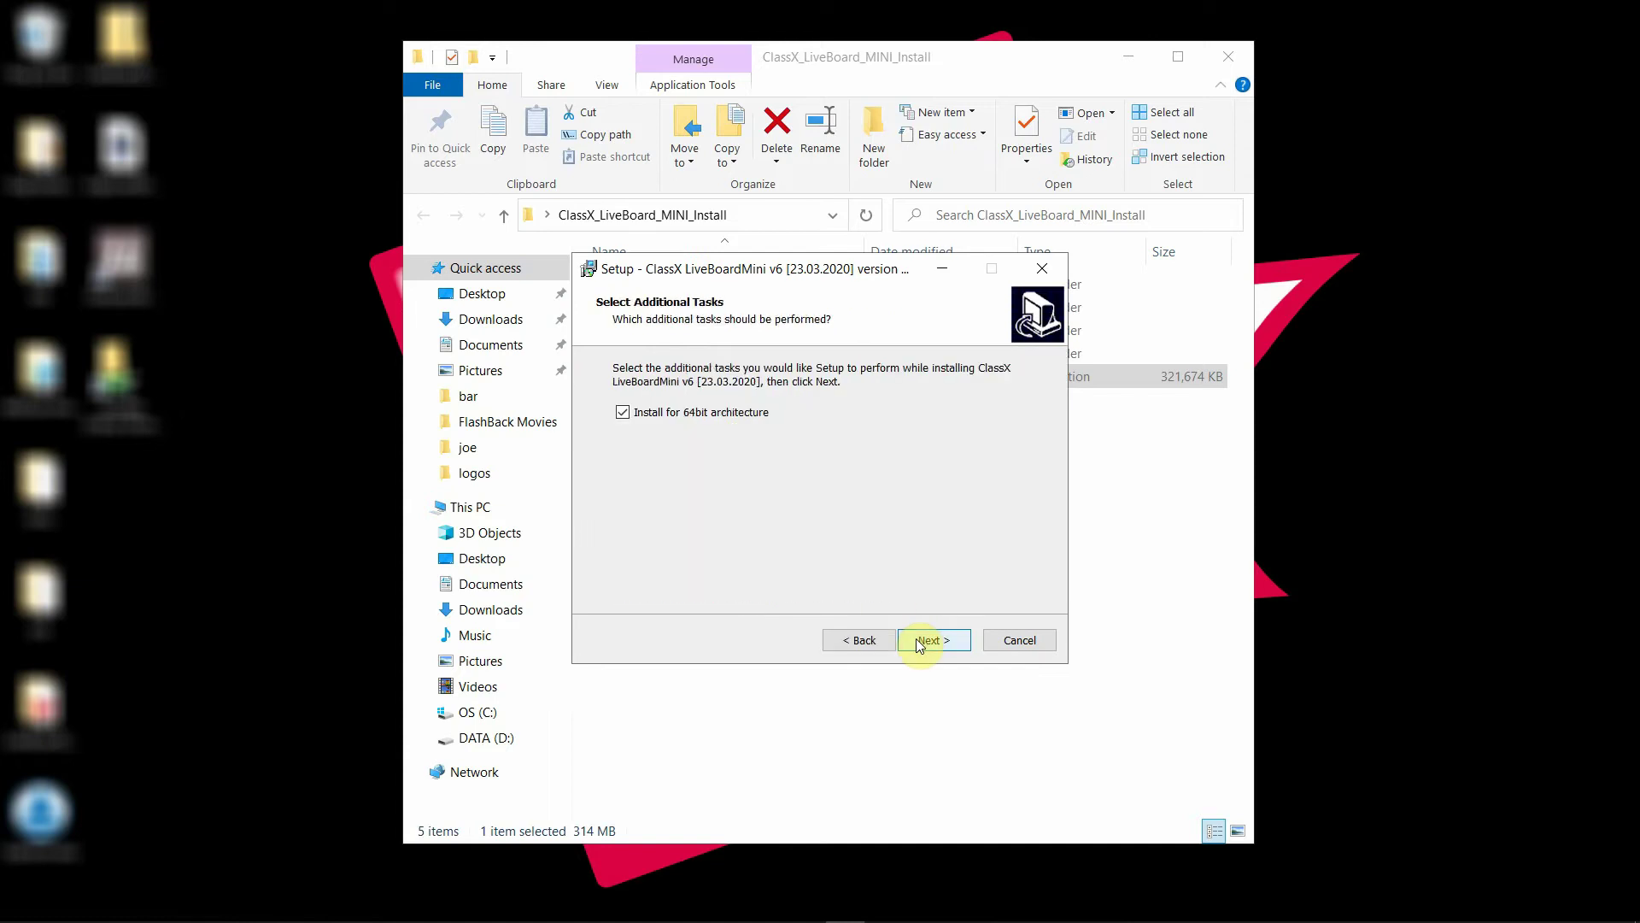
{"action": "left_click", "coordinate": [919, 642]}
{"action": "left_click", "coordinate": [916, 638]}
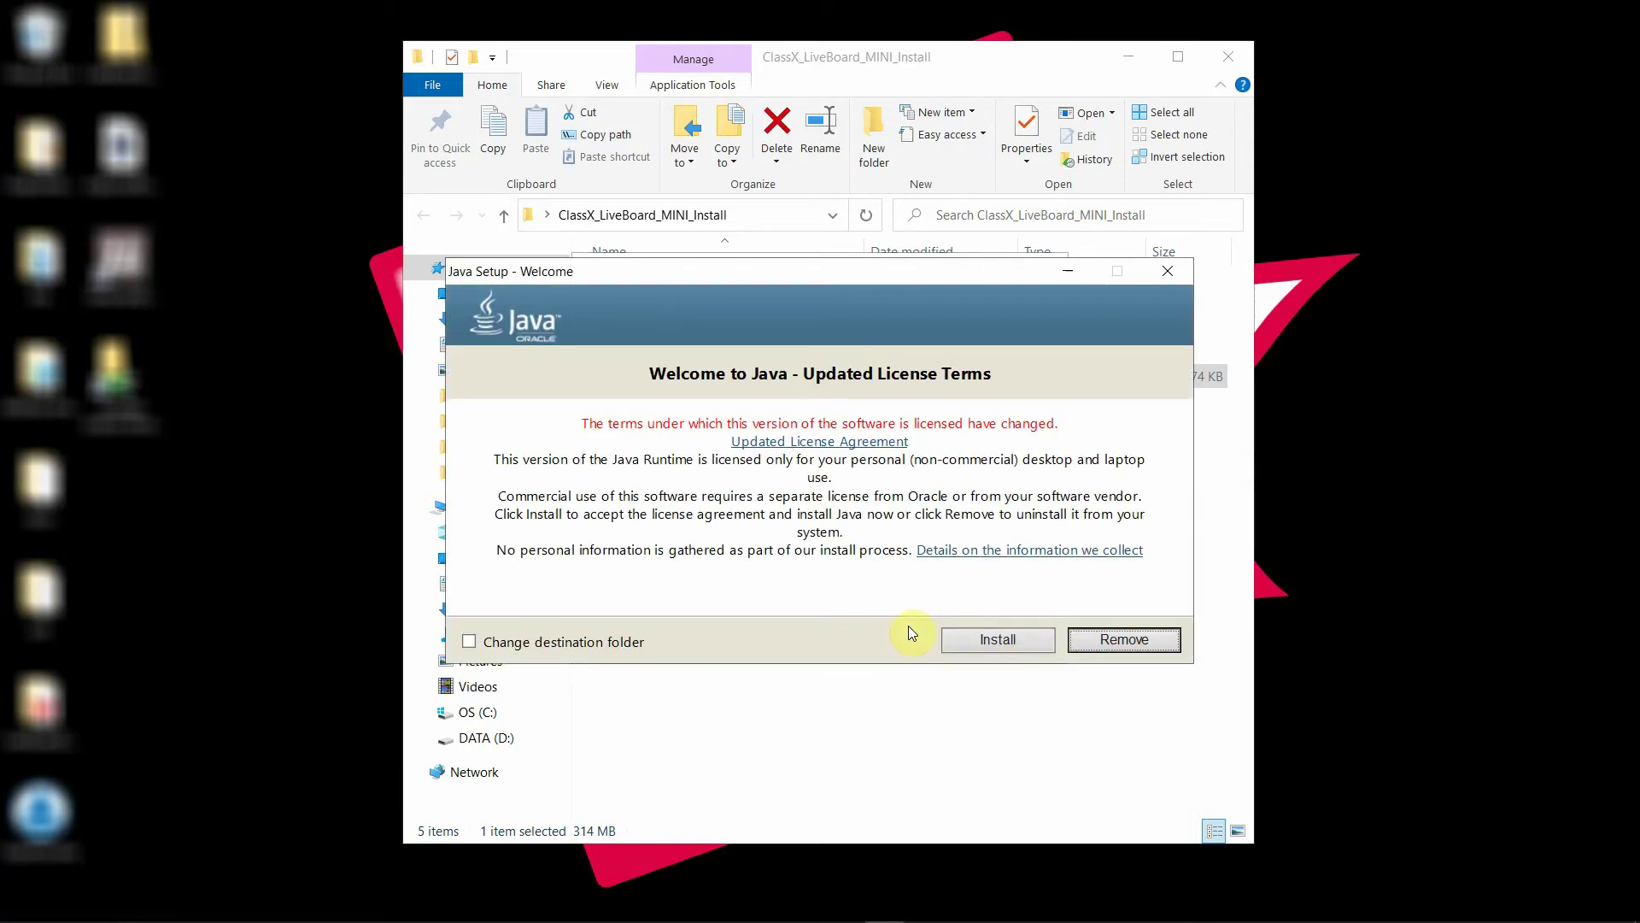
Accept and complete both Java installation prompts
{"action": "left_click", "coordinate": [1032, 641]}
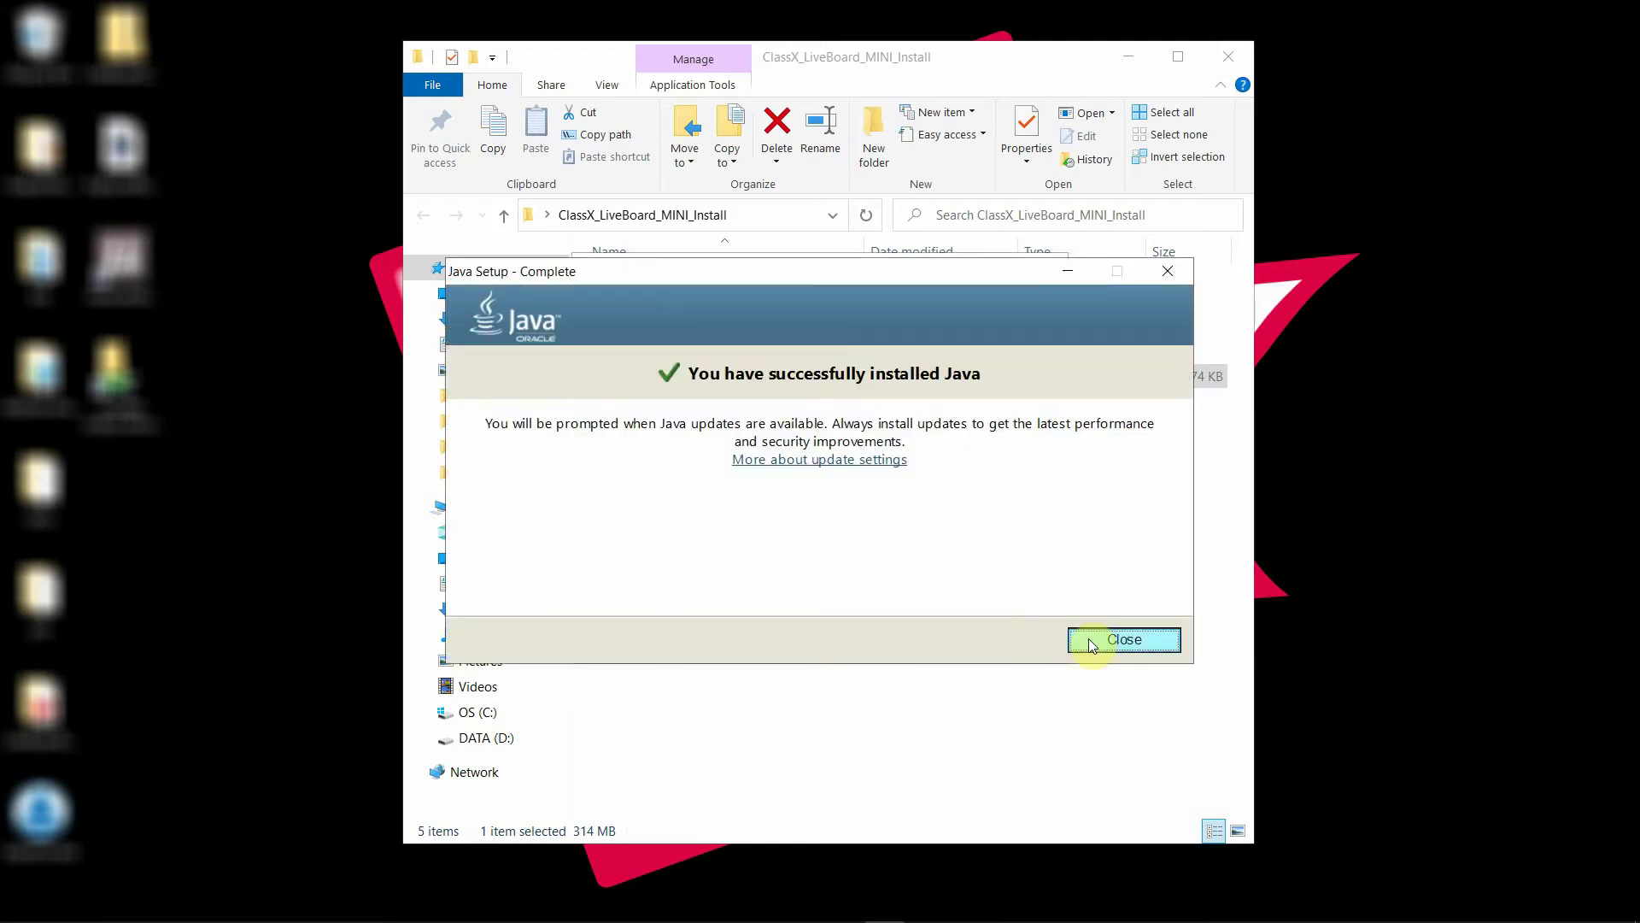
{"action": "left_click", "coordinate": [1089, 640]}
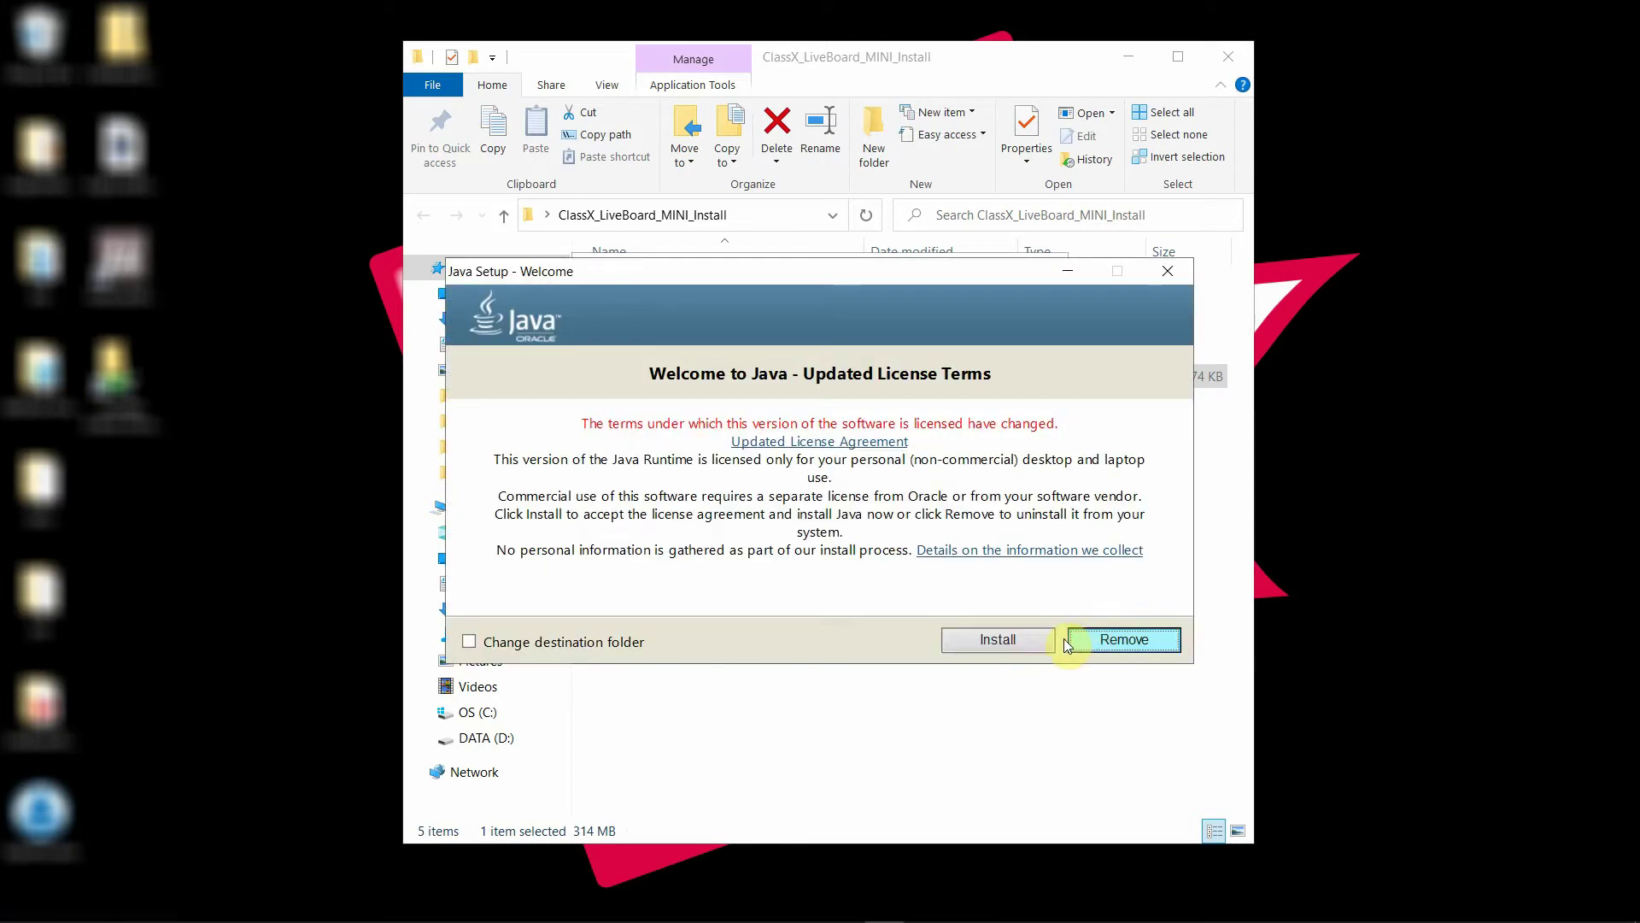
{"action": "left_click", "coordinate": [1039, 640]}
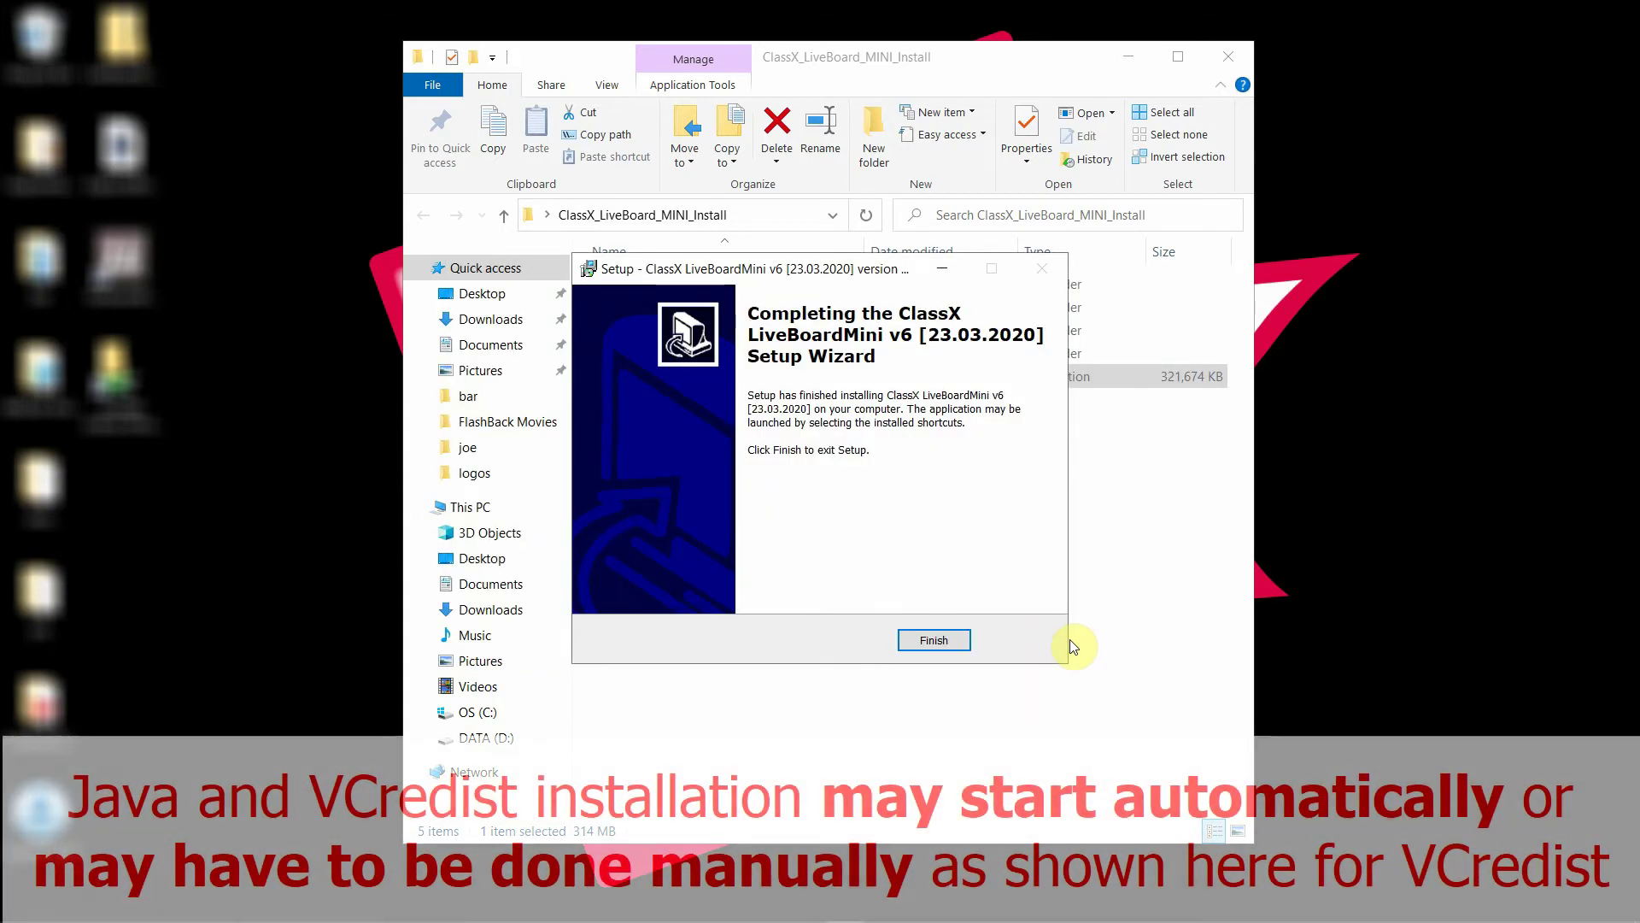
Finish the LiveBoard setup wizard and open the vcredist folder
{"action": "left_click", "coordinate": [964, 643]}
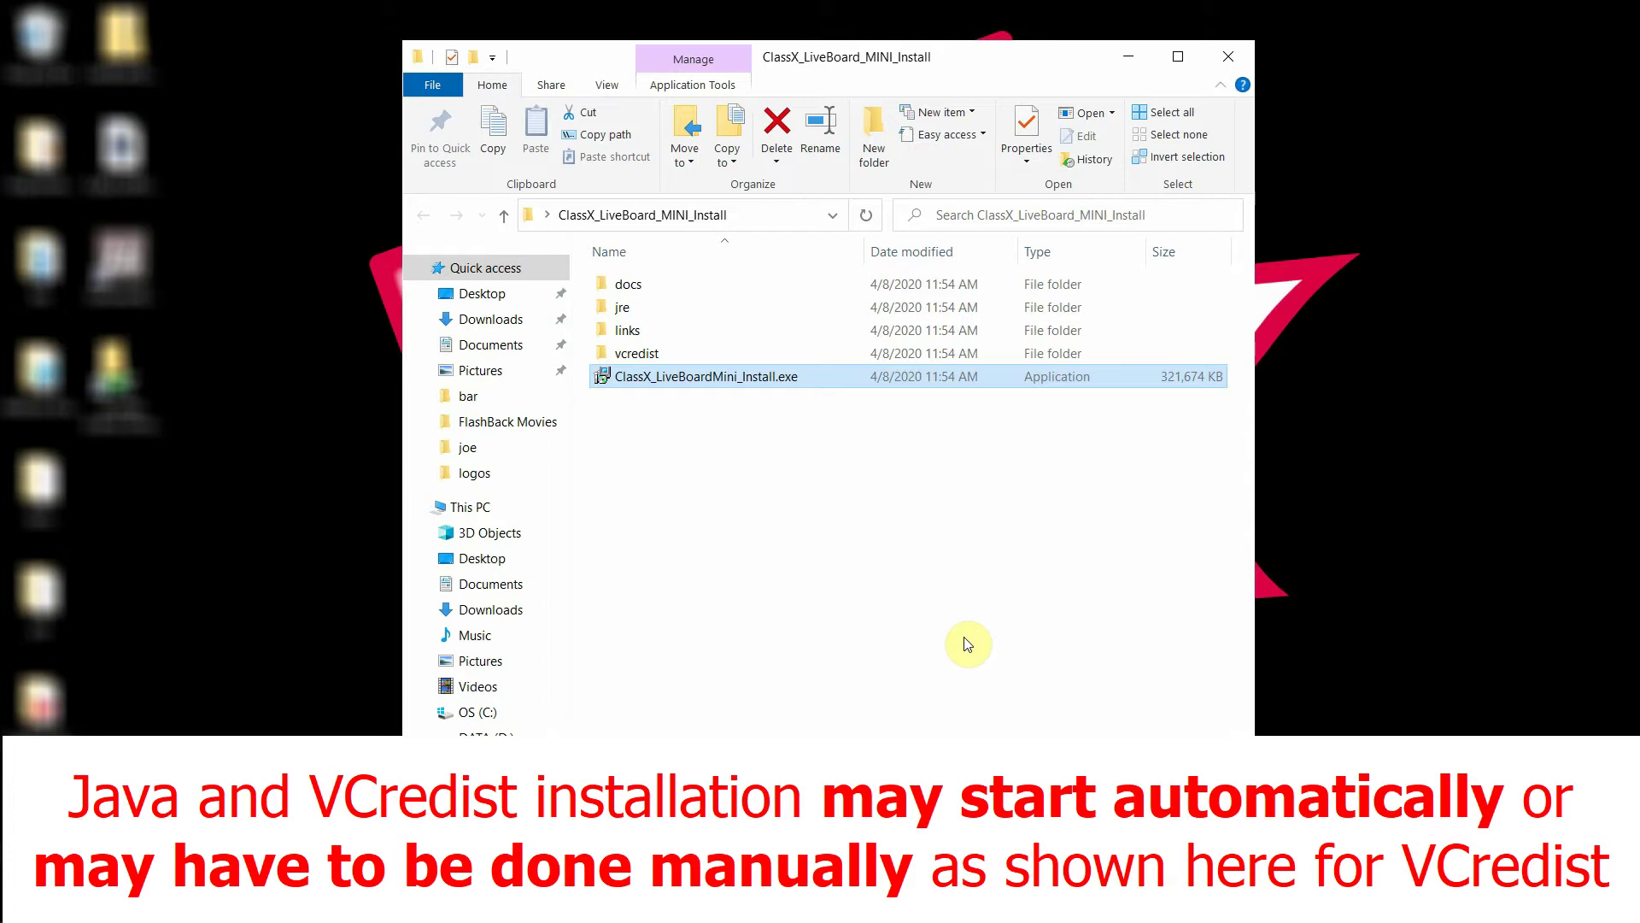
{"action": "left_click", "coordinate": [964, 637]}
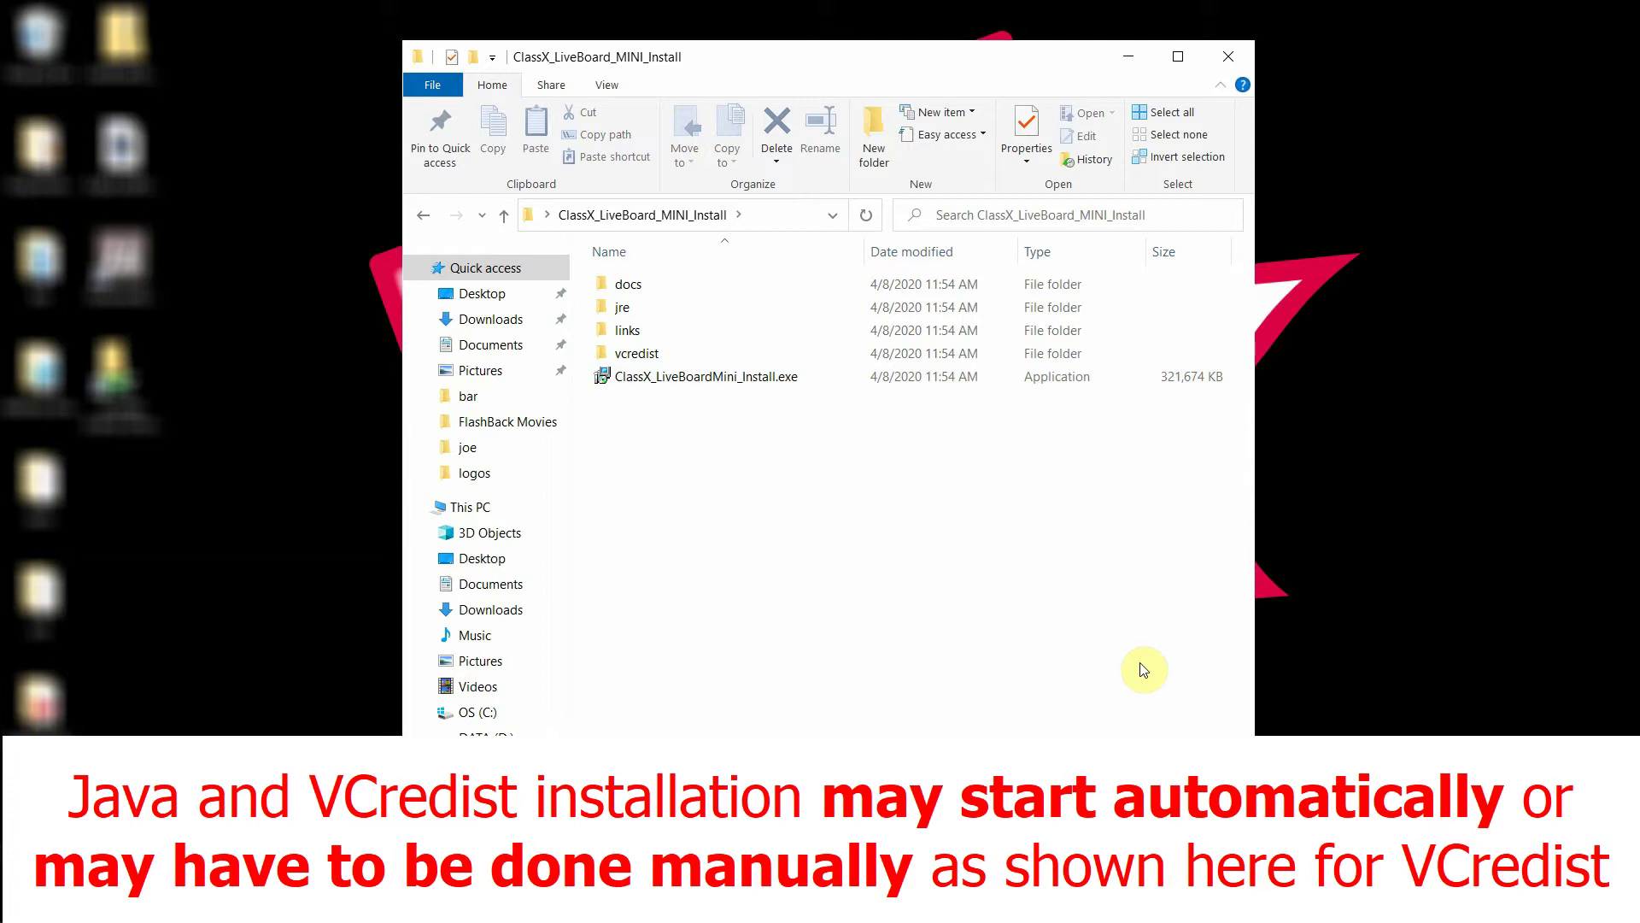
{"action": "double_click", "coordinate": [675, 355]}
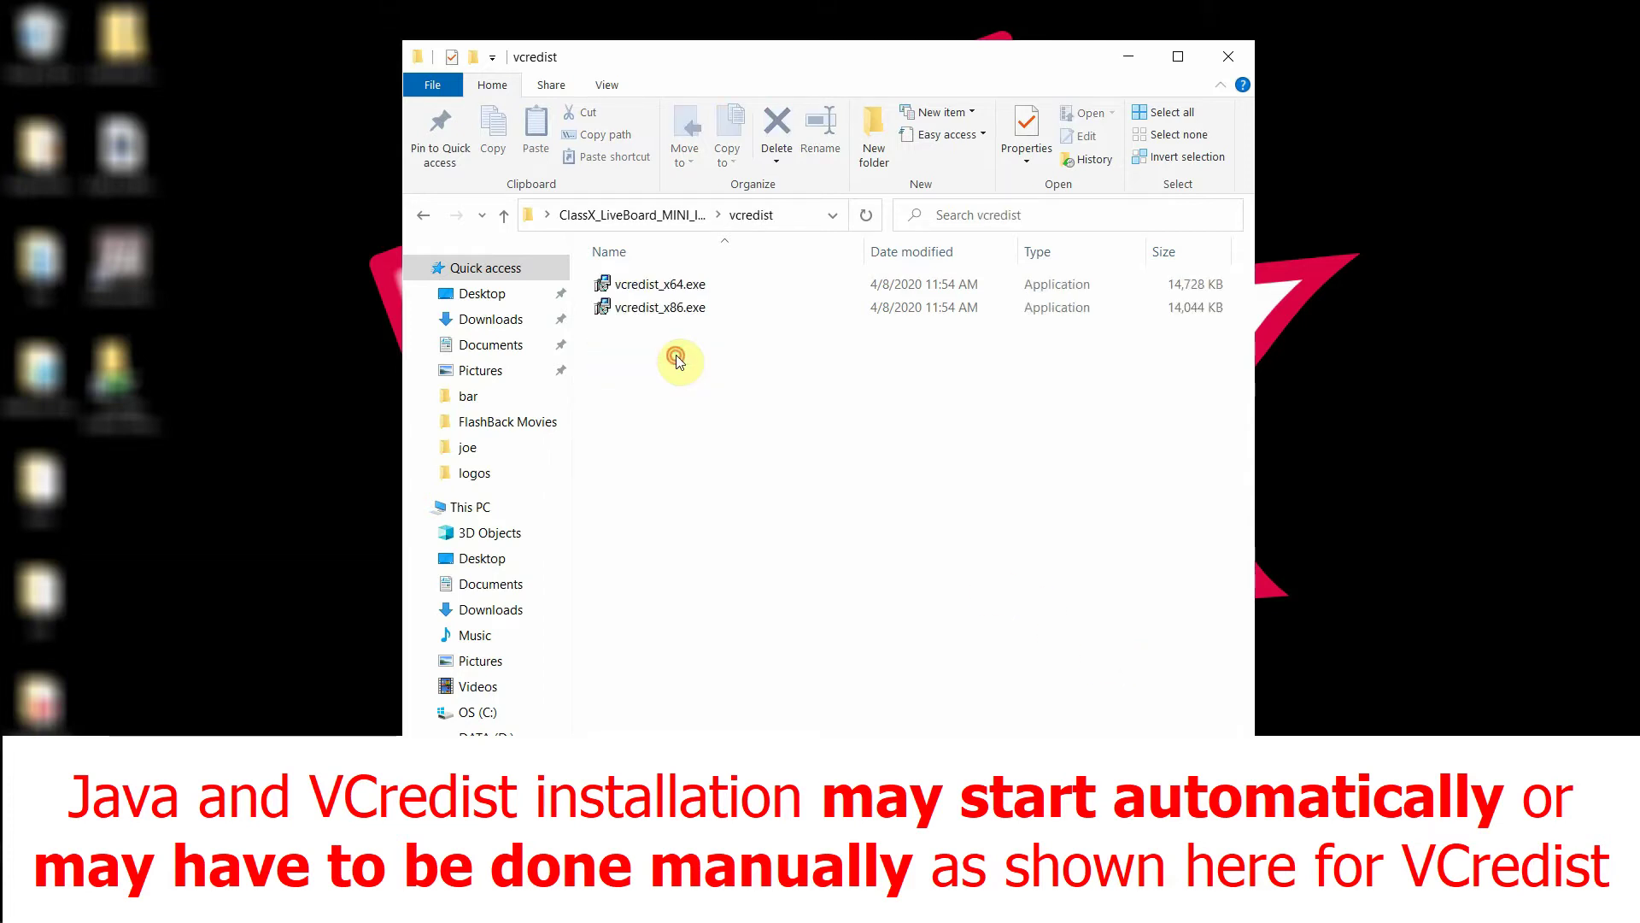
Run vcredist_x64.exe with the license accepted; dismiss the failure because another version is installed
{"action": "double_click", "coordinate": [689, 286]}
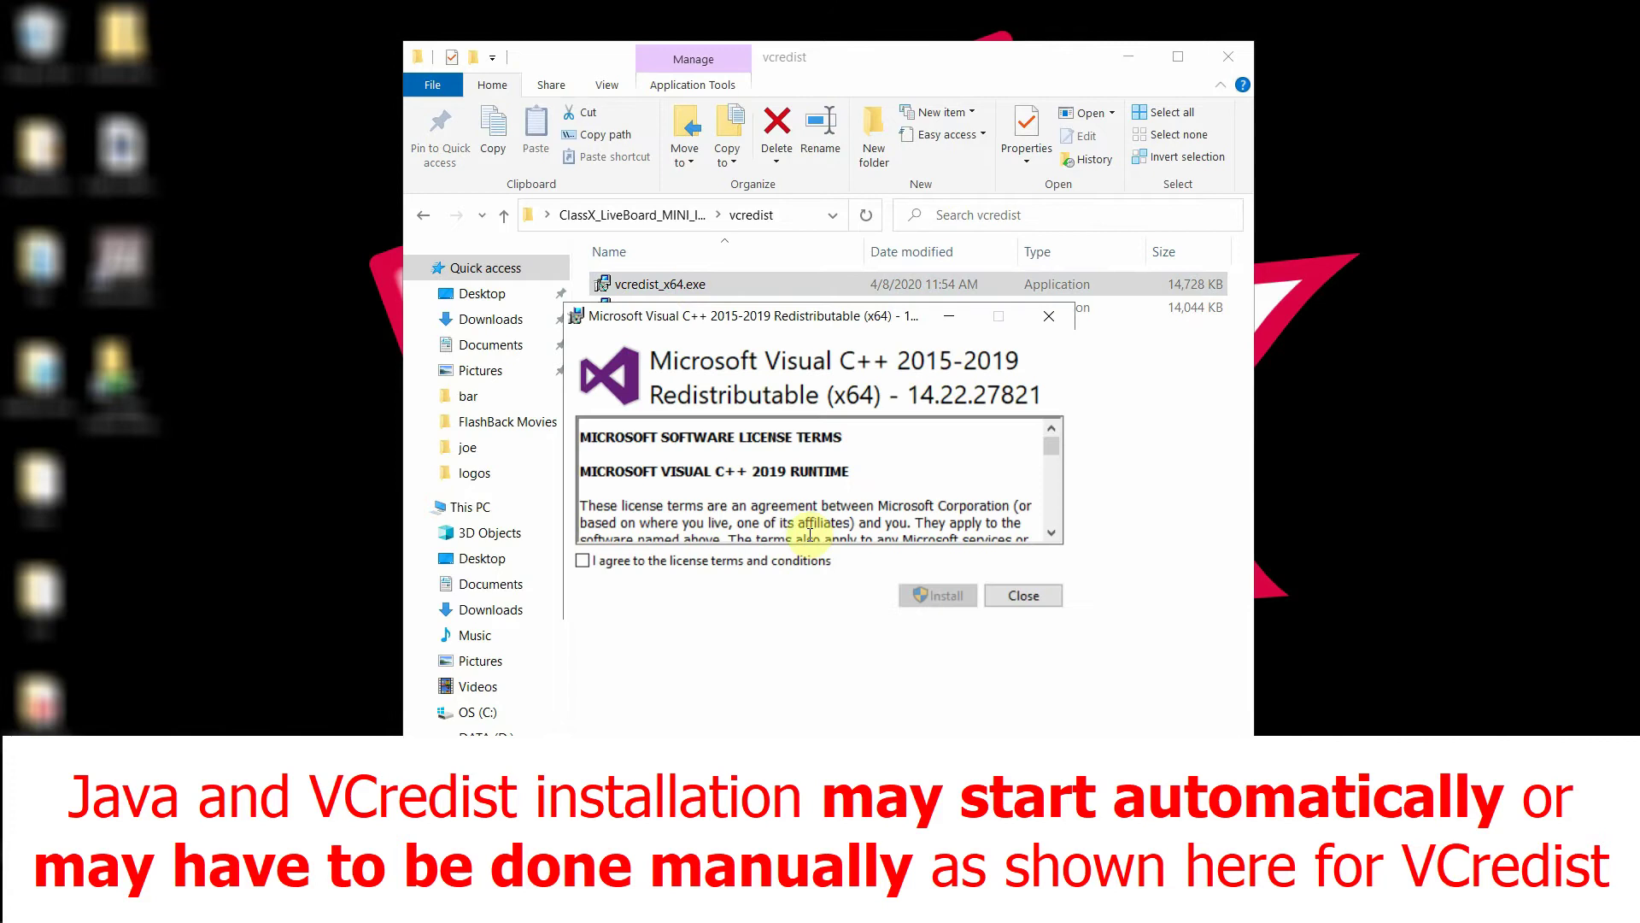
{"action": "left_click", "coordinate": [583, 561]}
{"action": "left_click", "coordinate": [938, 596]}
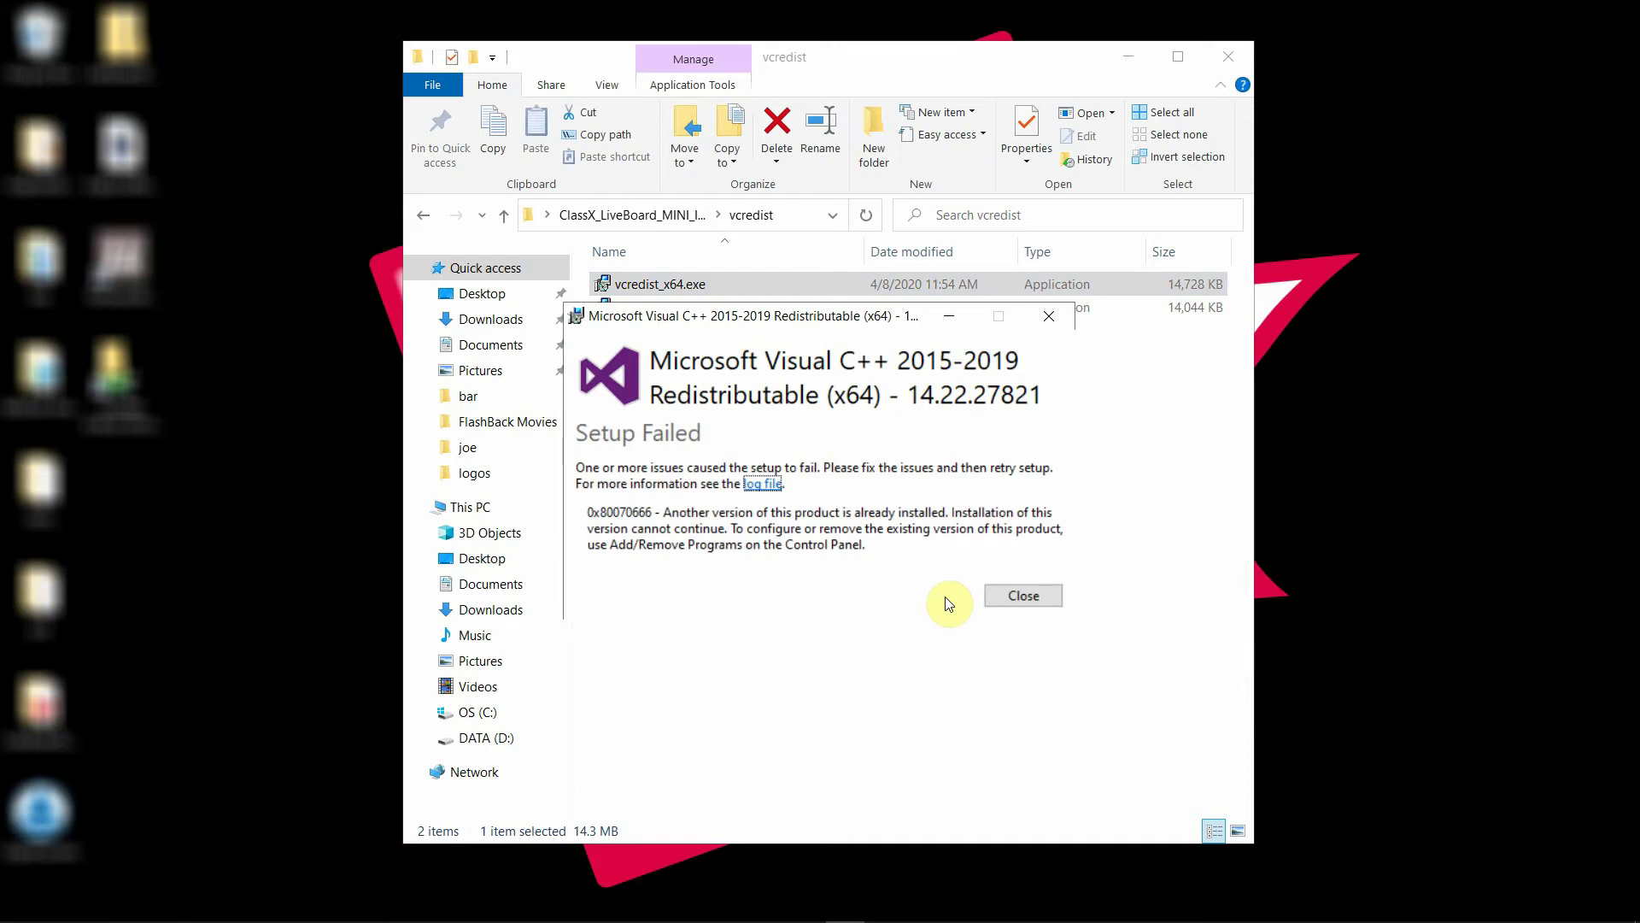
{"action": "left_click", "coordinate": [1036, 599]}
Browse This PC > OS (C:) > ClassX_Applications_v6 > liveboard_mini and select liveboard_mini64.exe
{"action": "left_click", "coordinate": [716, 316]}
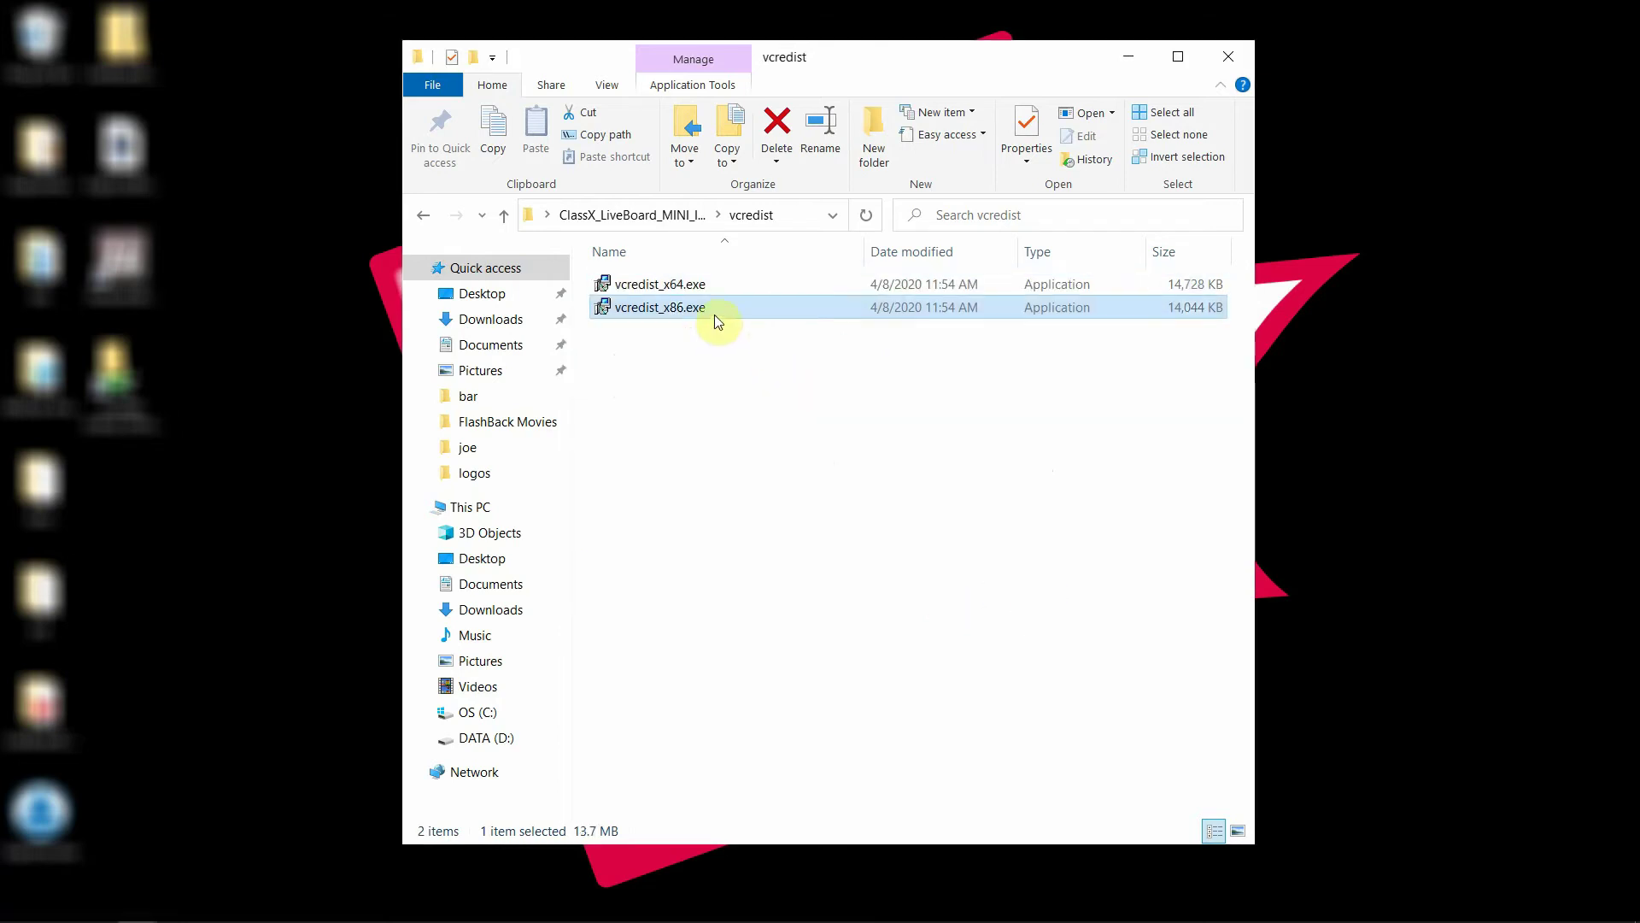
{"action": "left_click", "coordinate": [670, 216]}
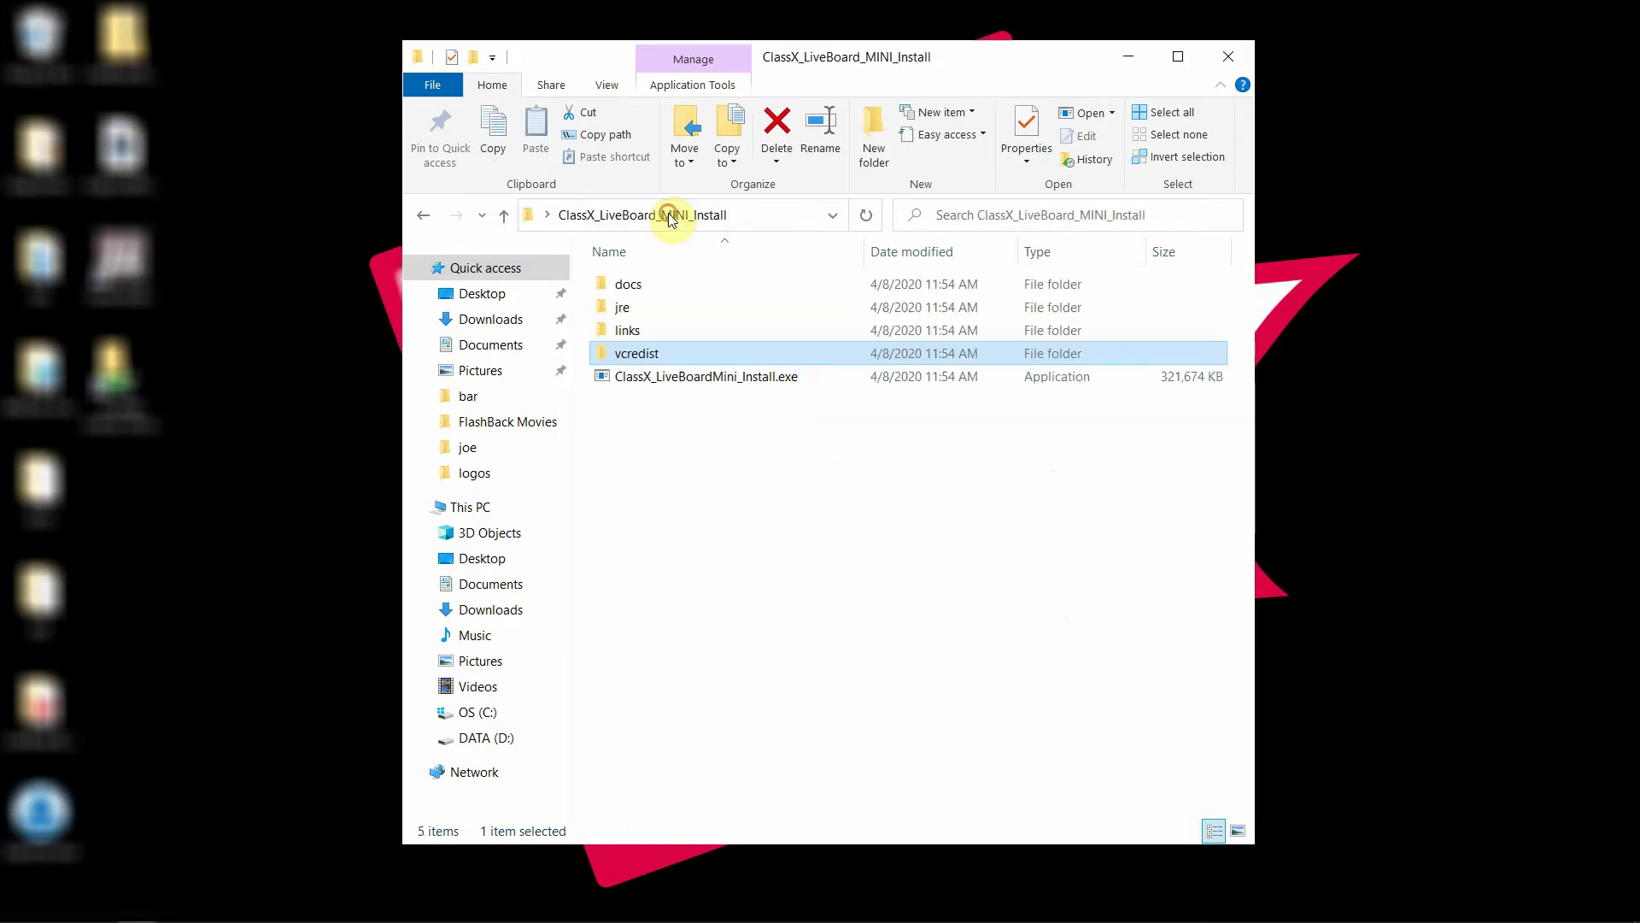
{"action": "left_click", "coordinate": [842, 530]}
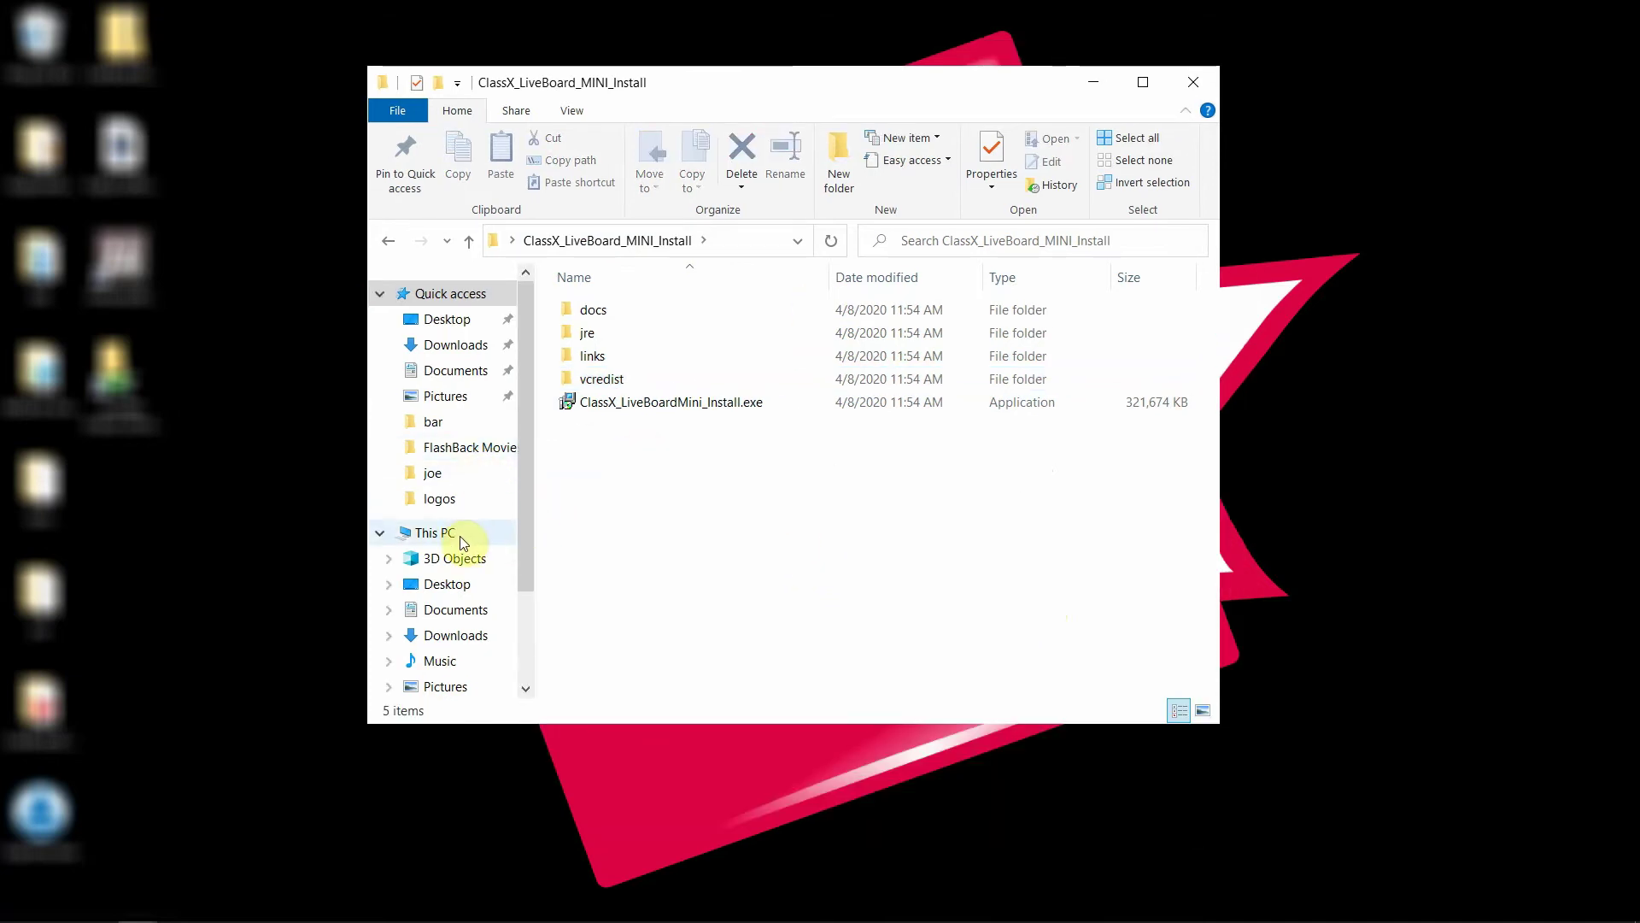
{"action": "left_click", "coordinate": [460, 535]}
{"action": "left_click", "coordinate": [680, 569]}
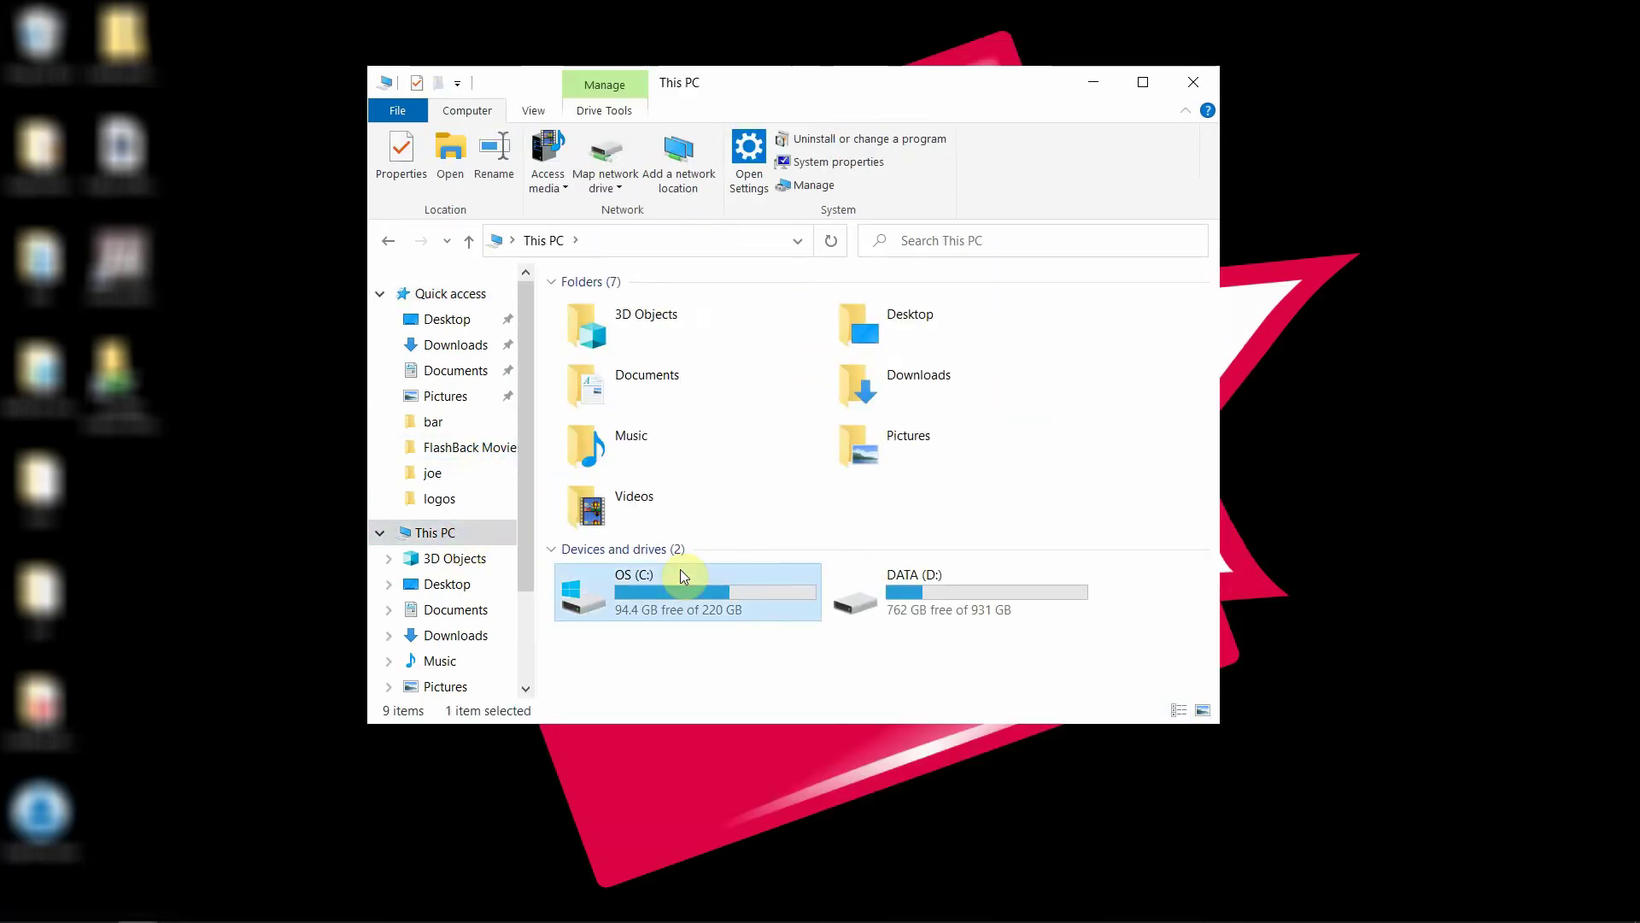
{"action": "double_click", "coordinate": [680, 569]}
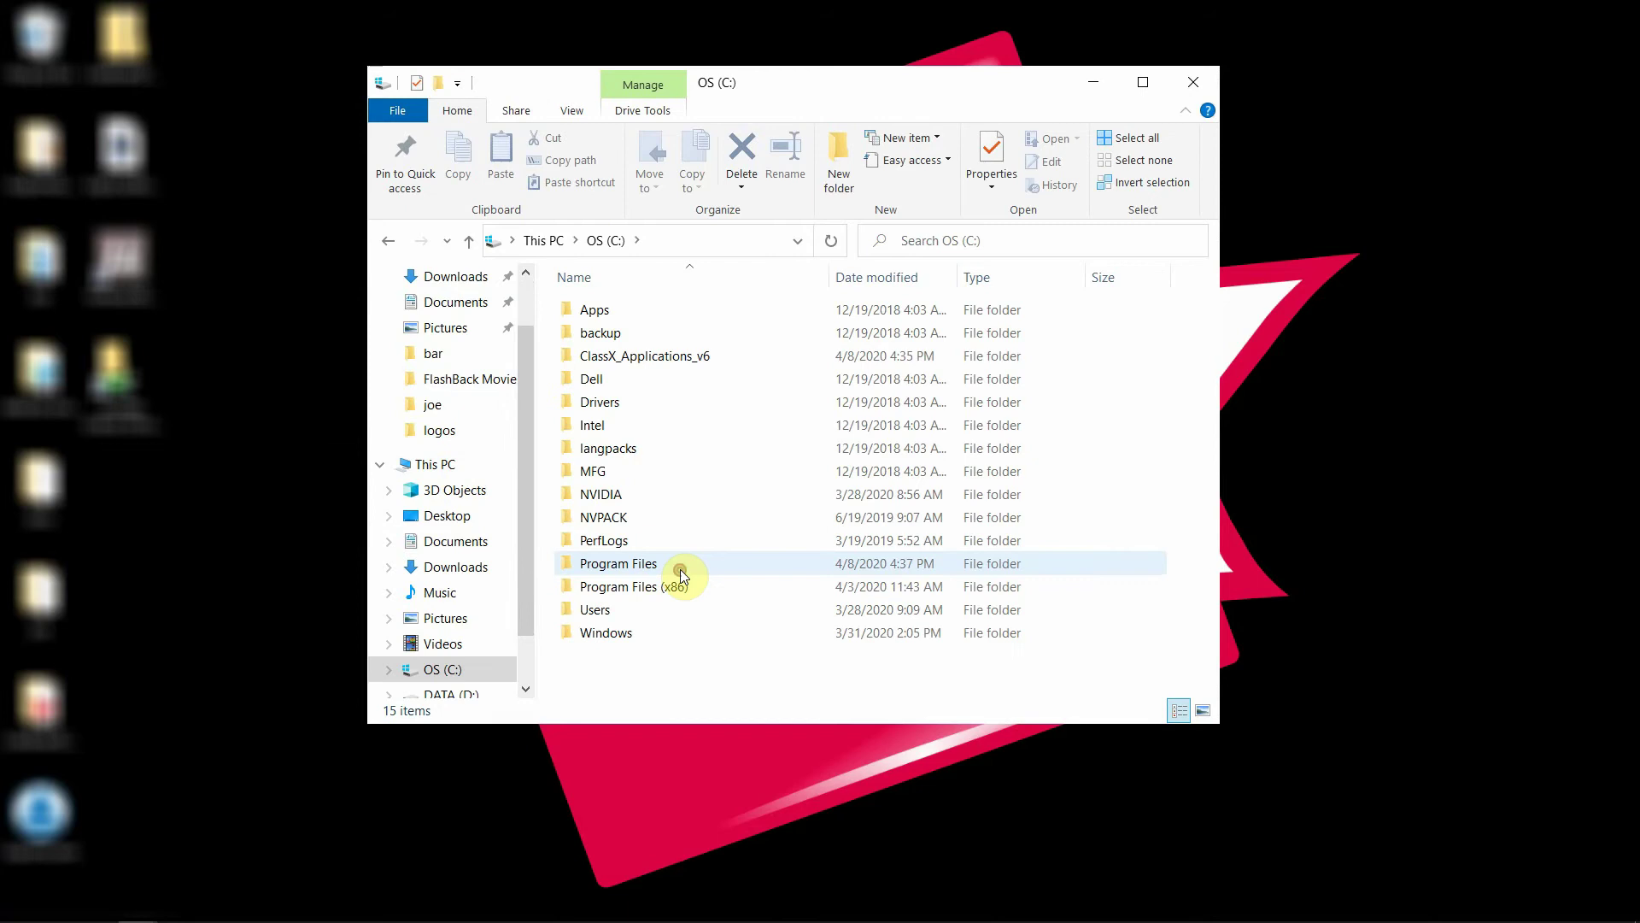
{"action": "left_click", "coordinate": [690, 354]}
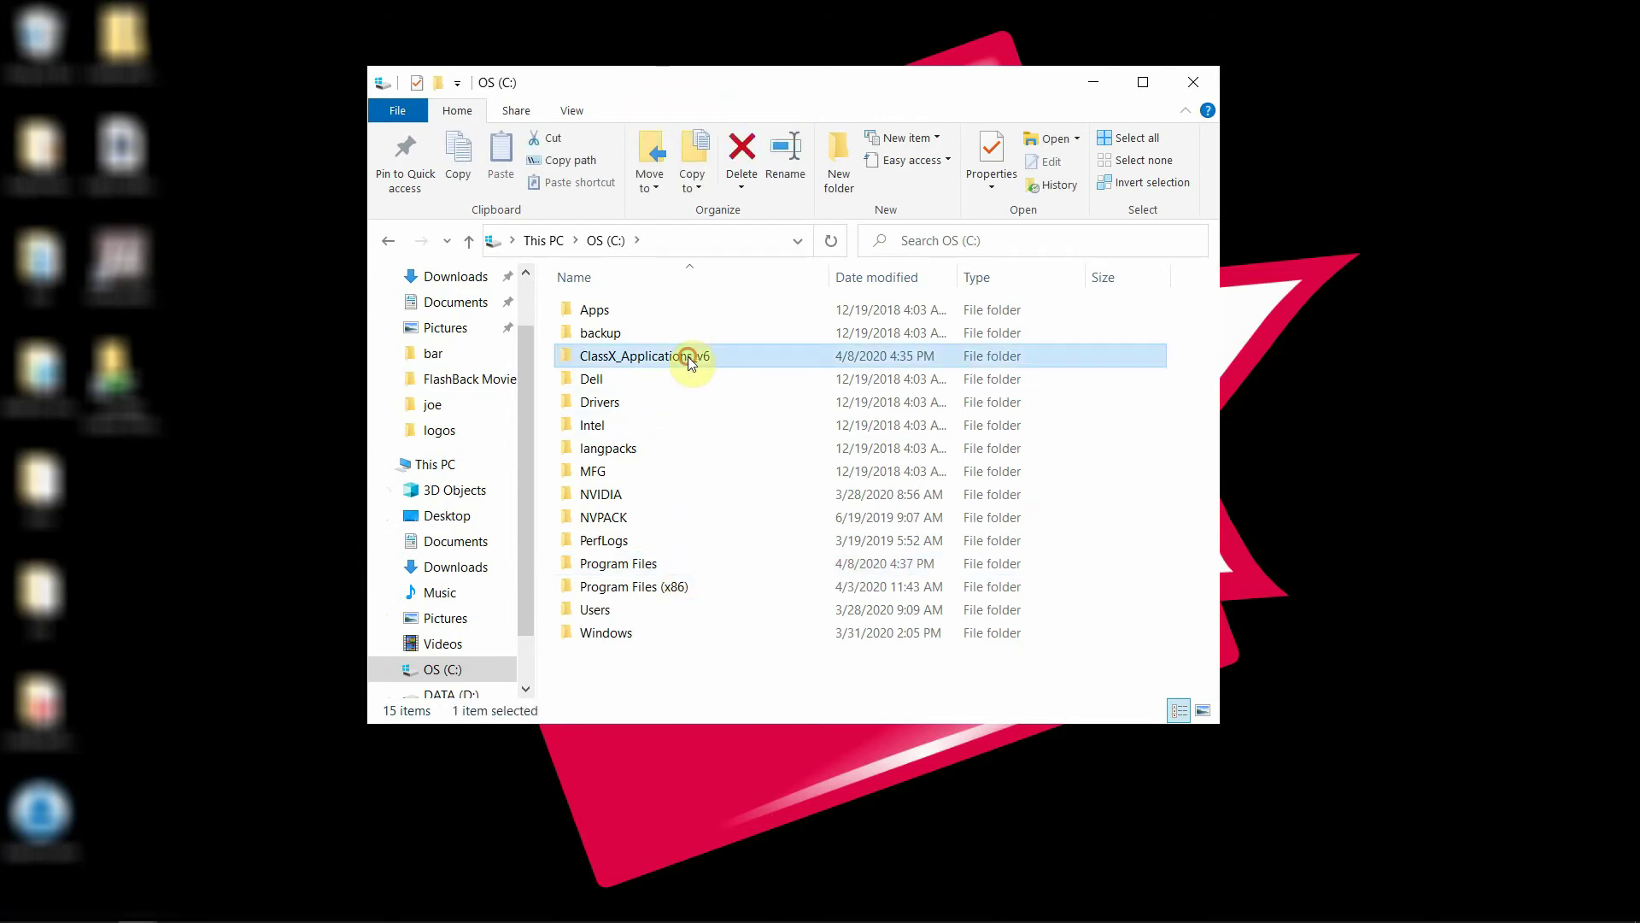
{"action": "double_click", "coordinate": [564, 357]}
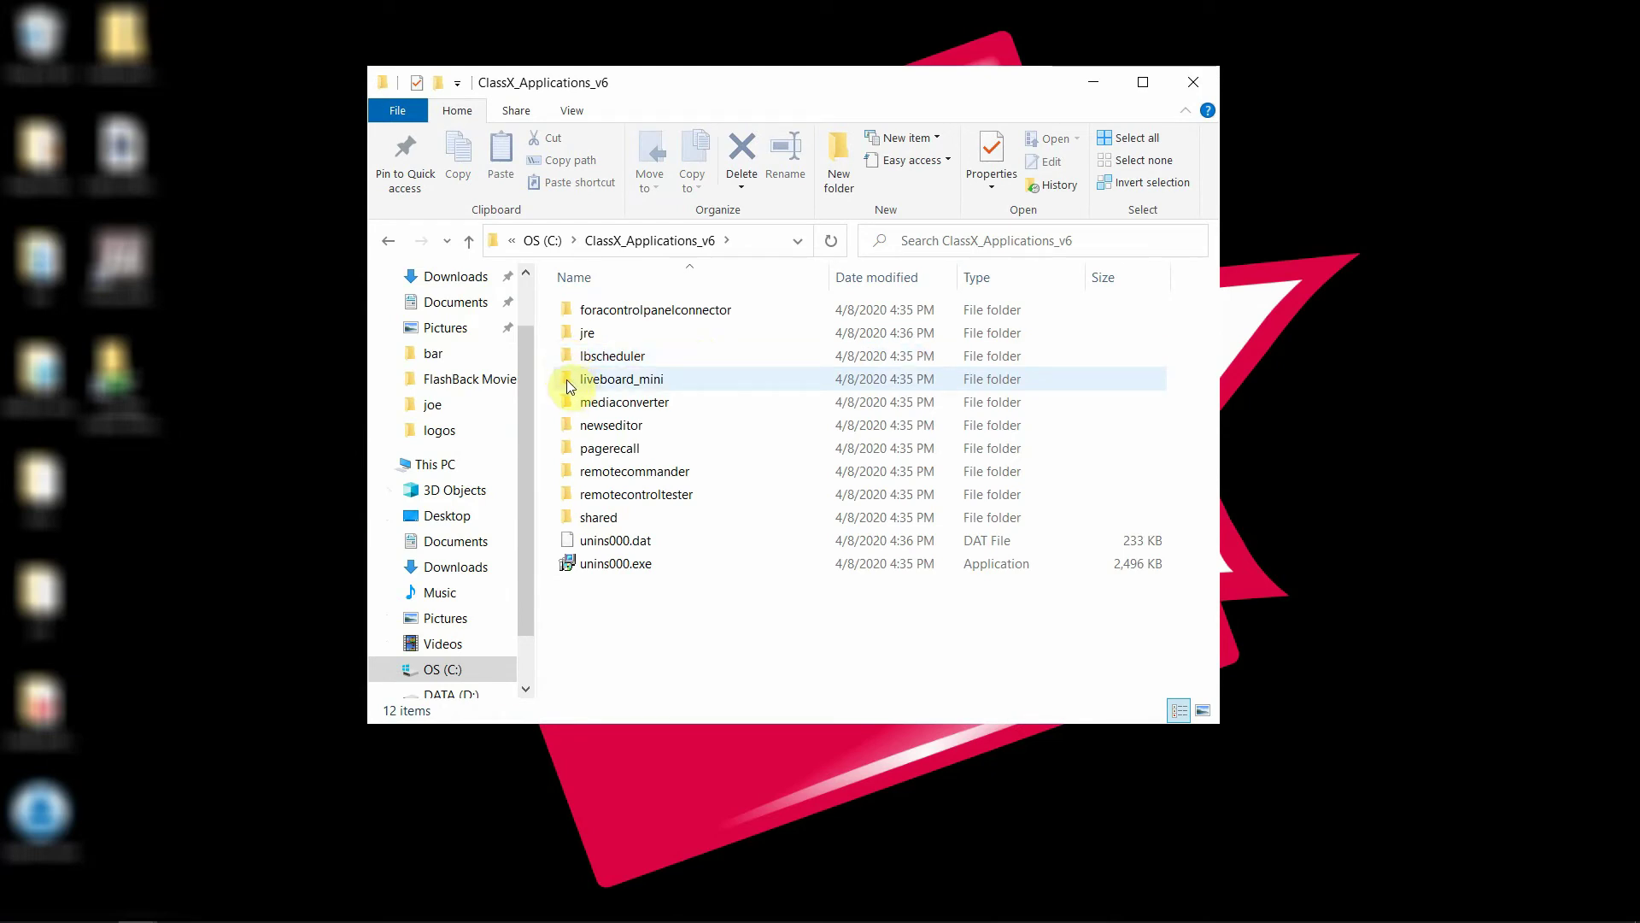
{"action": "double_click", "coordinate": [567, 379]}
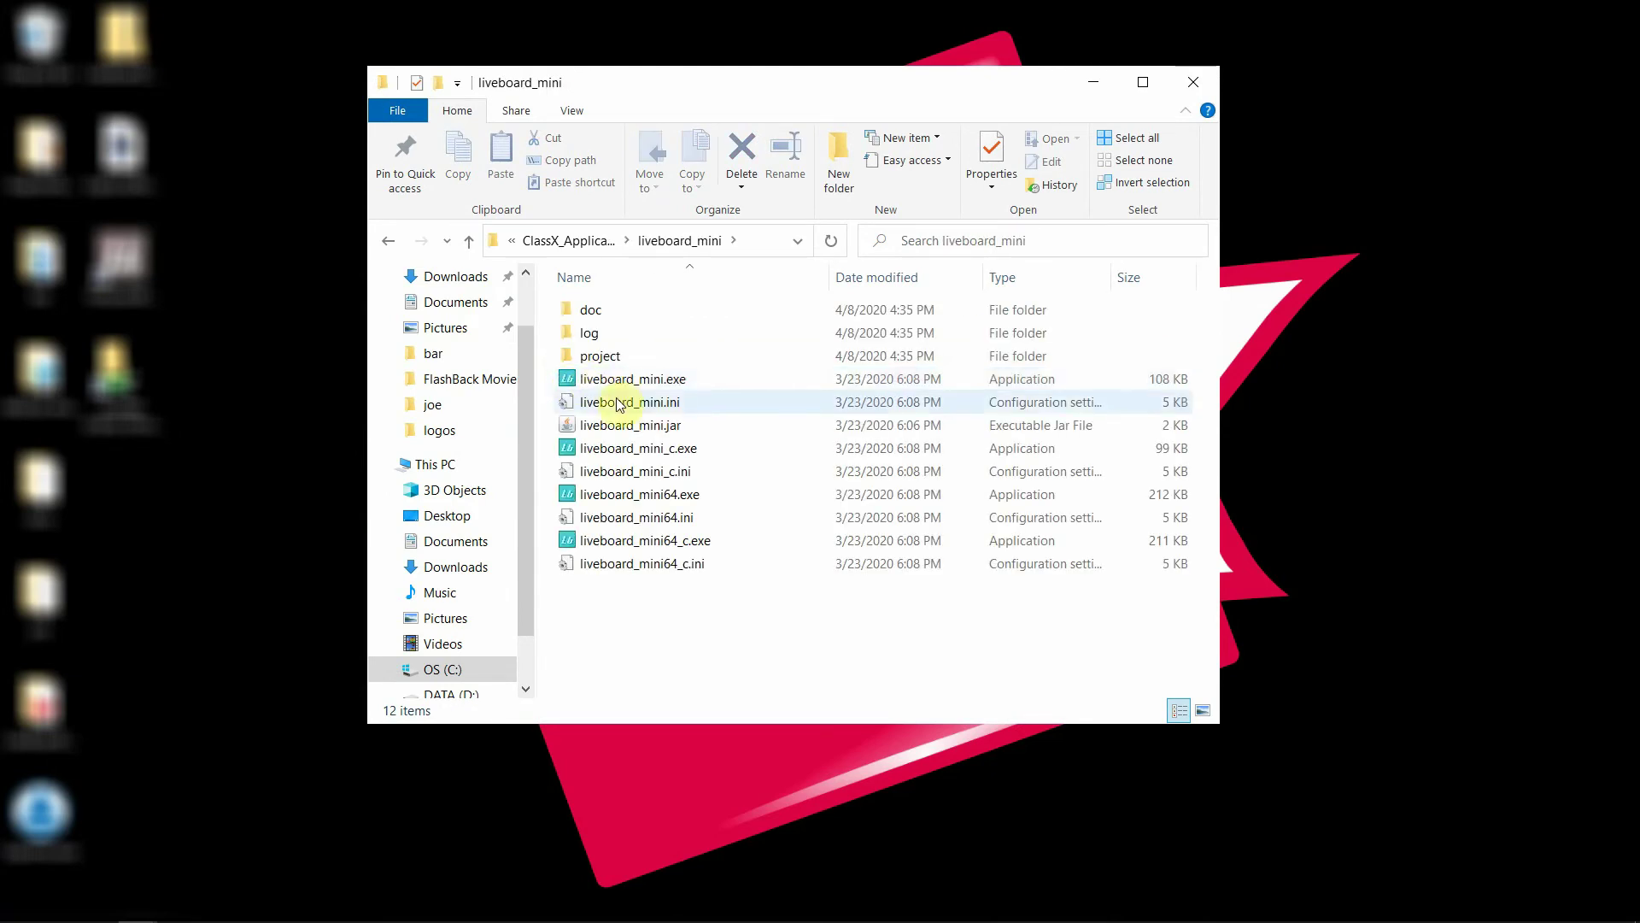
{"action": "left_click", "coordinate": [671, 503]}
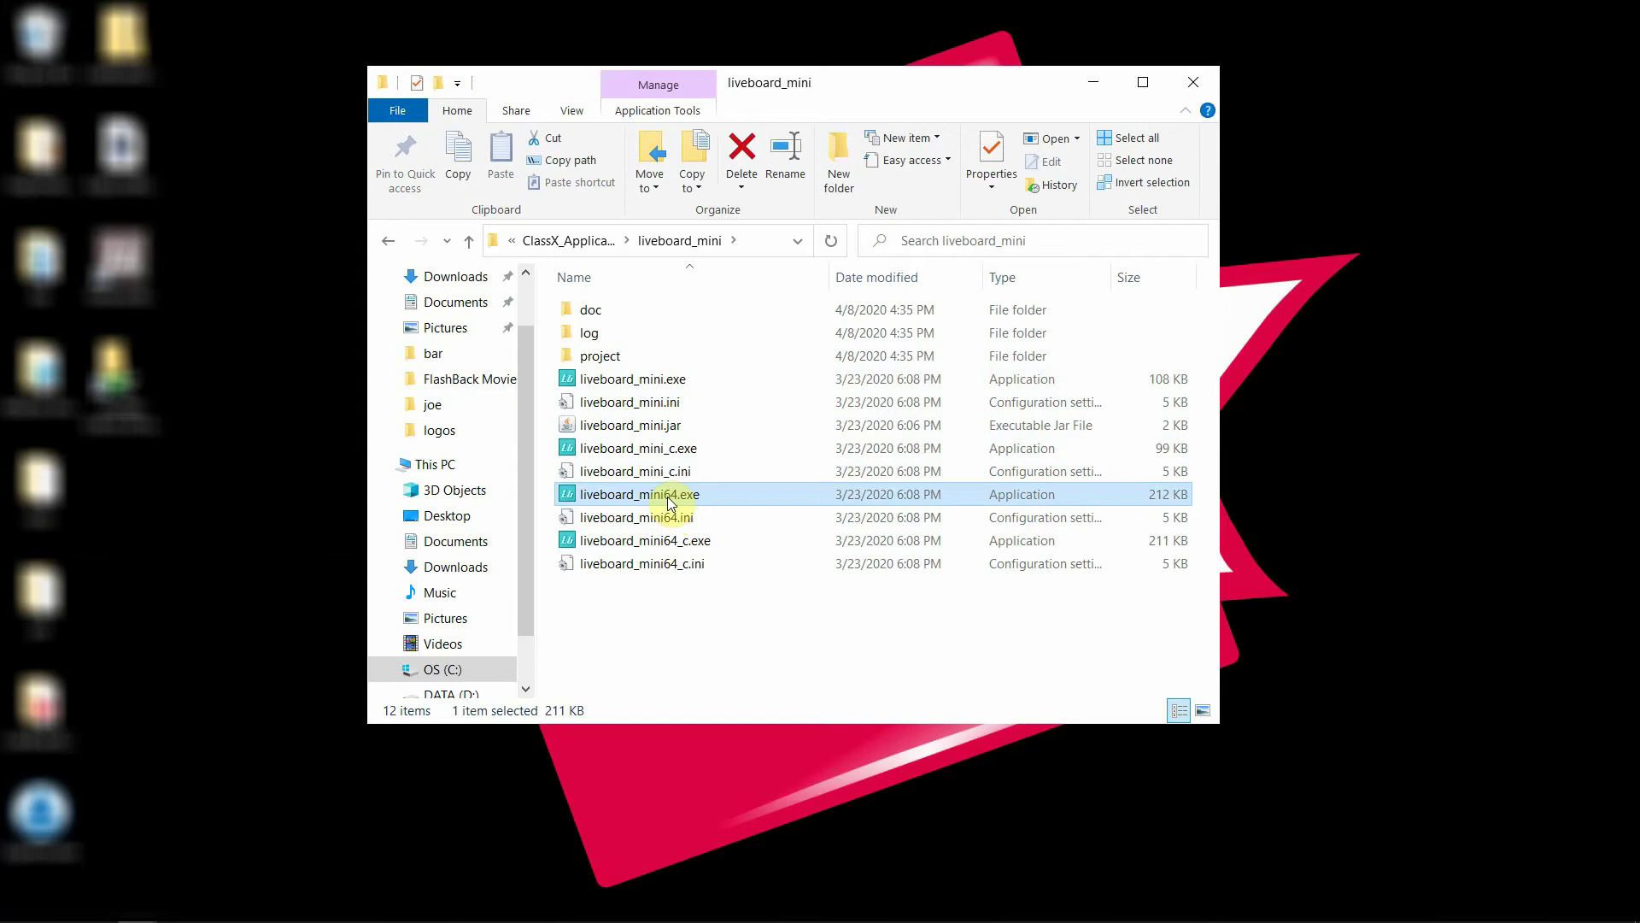
Create a desktop shortcut to liveboard_mini64.exe
{"action": "right_click", "coordinate": [584, 500]}
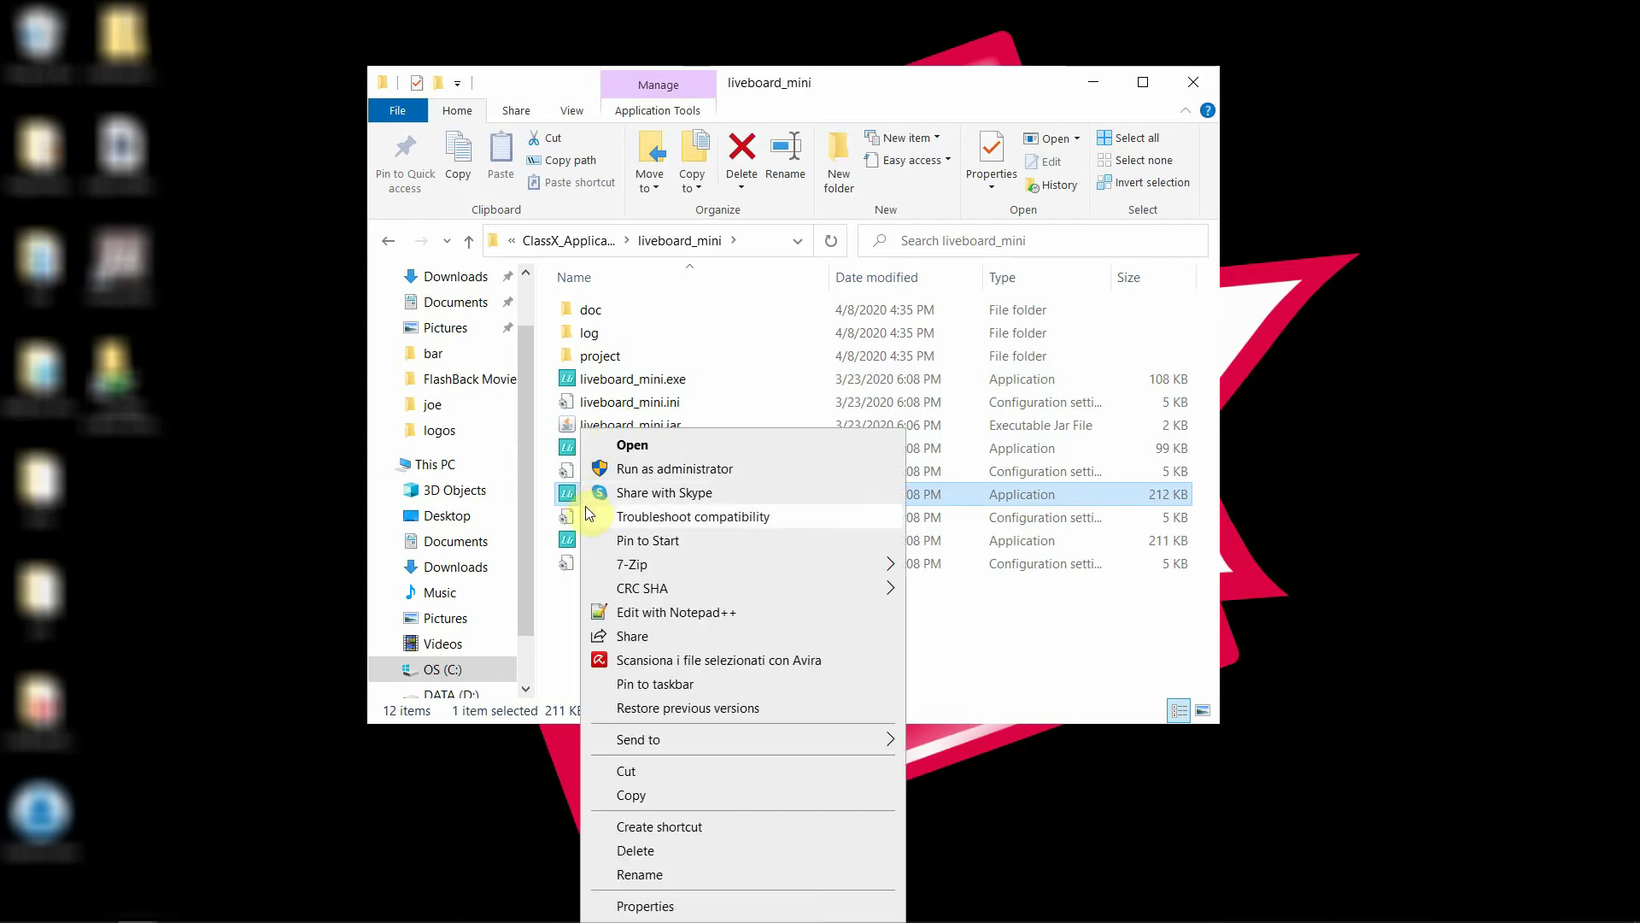
{"action": "mouse_move", "coordinate": [688, 741]}
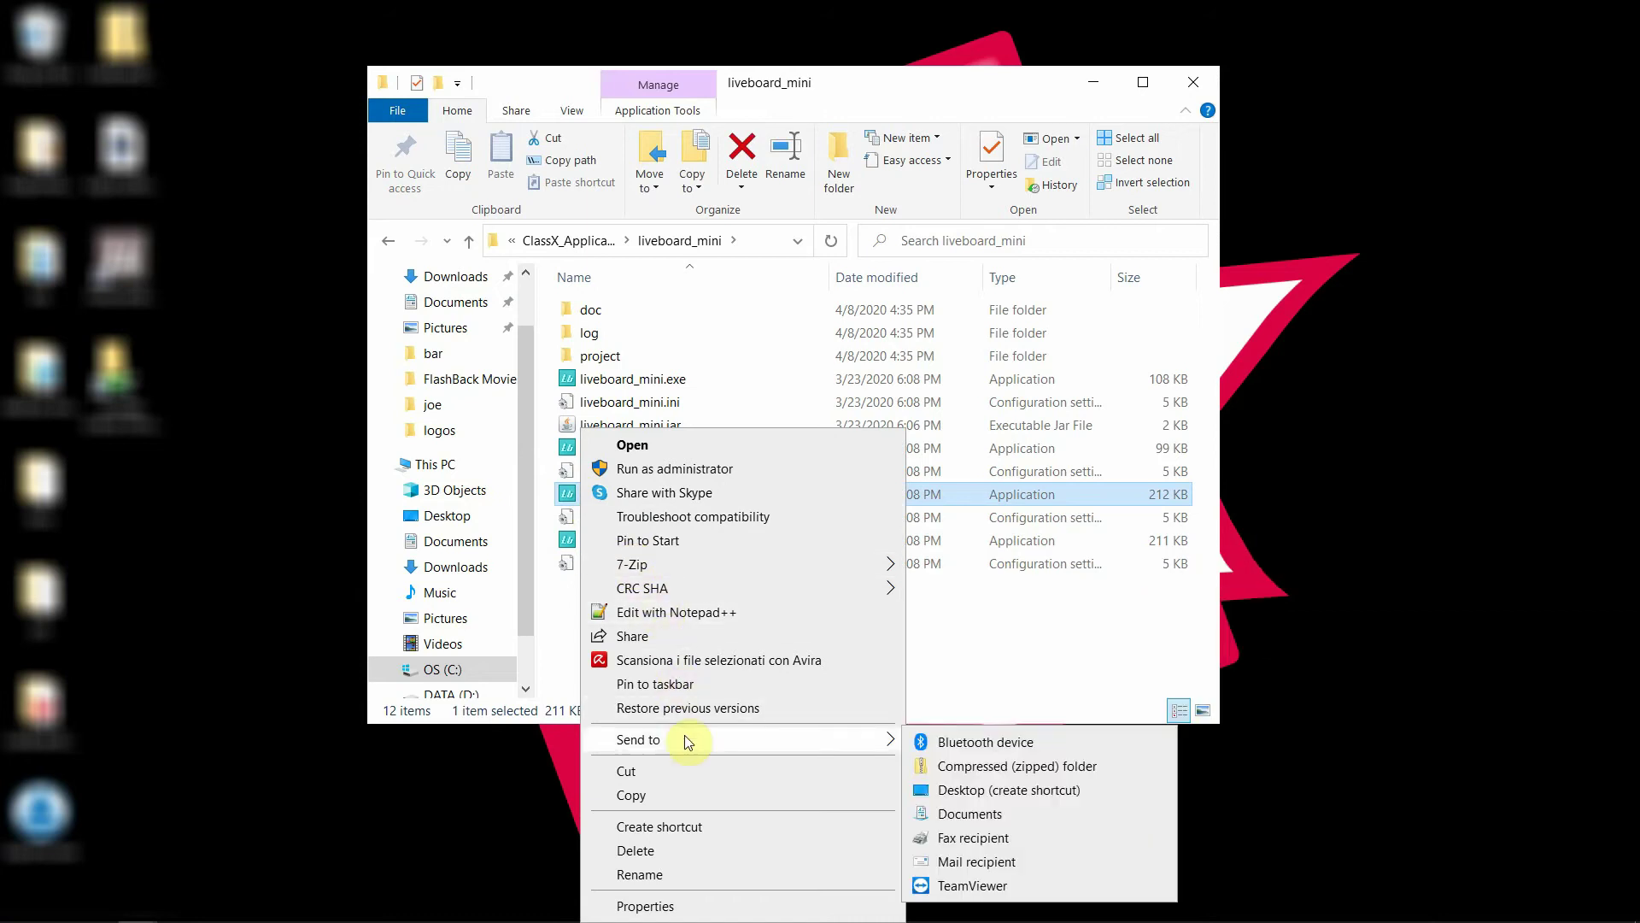
{"action": "left_click", "coordinate": [982, 788]}
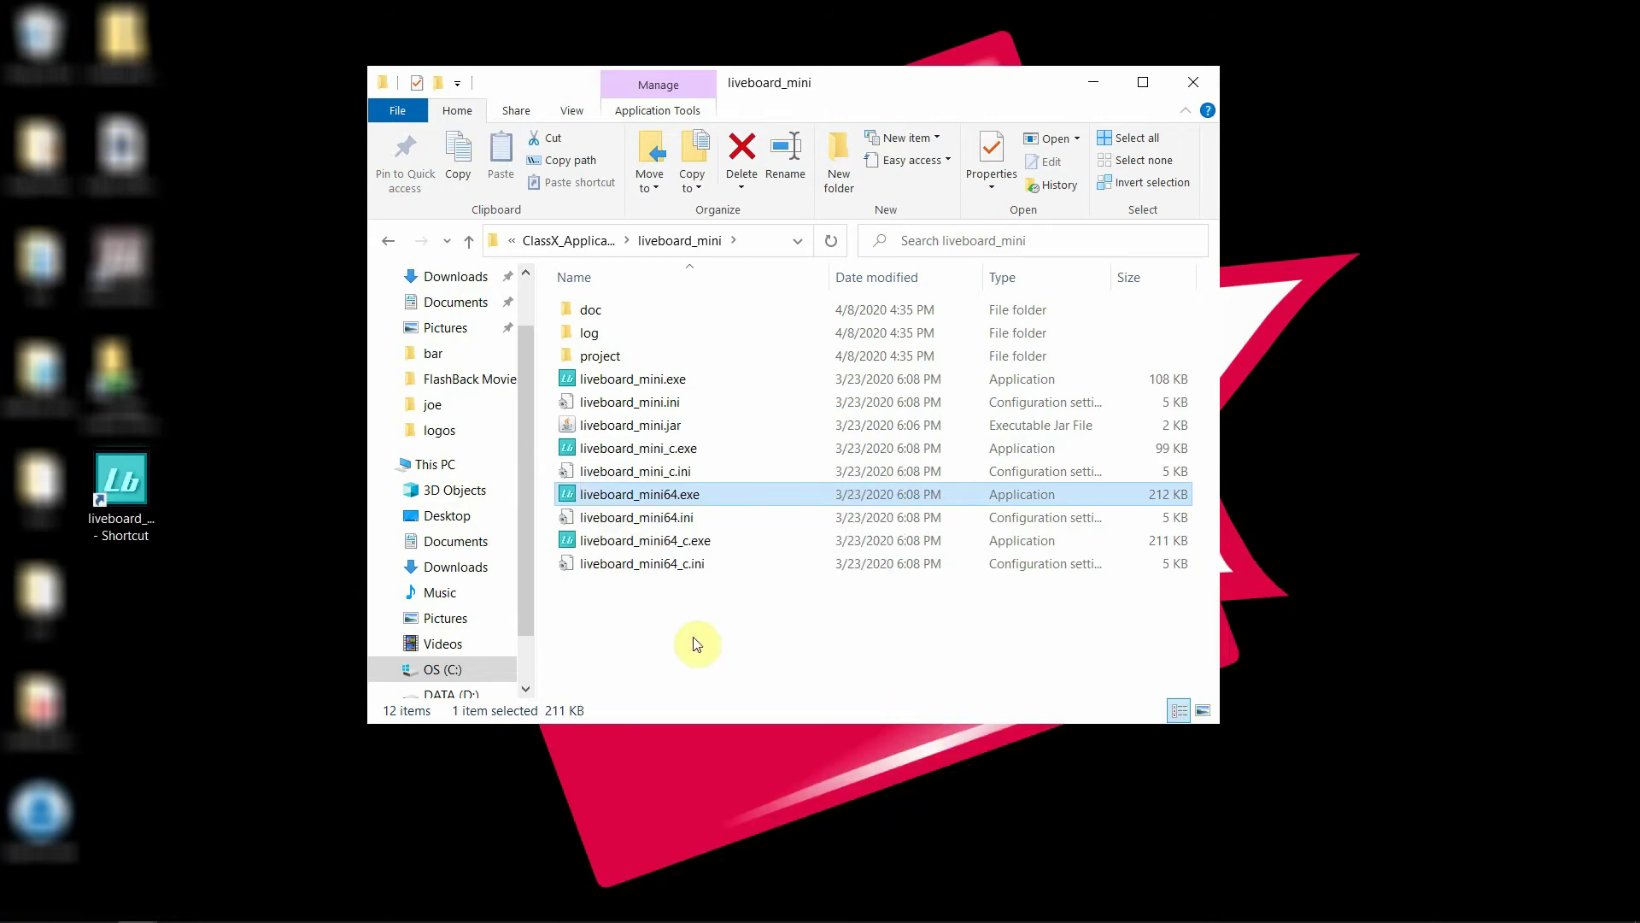
Close File Explorer and move the liveboard shortcut to the middle of the desktop
{"action": "left_click", "coordinate": [568, 241]}
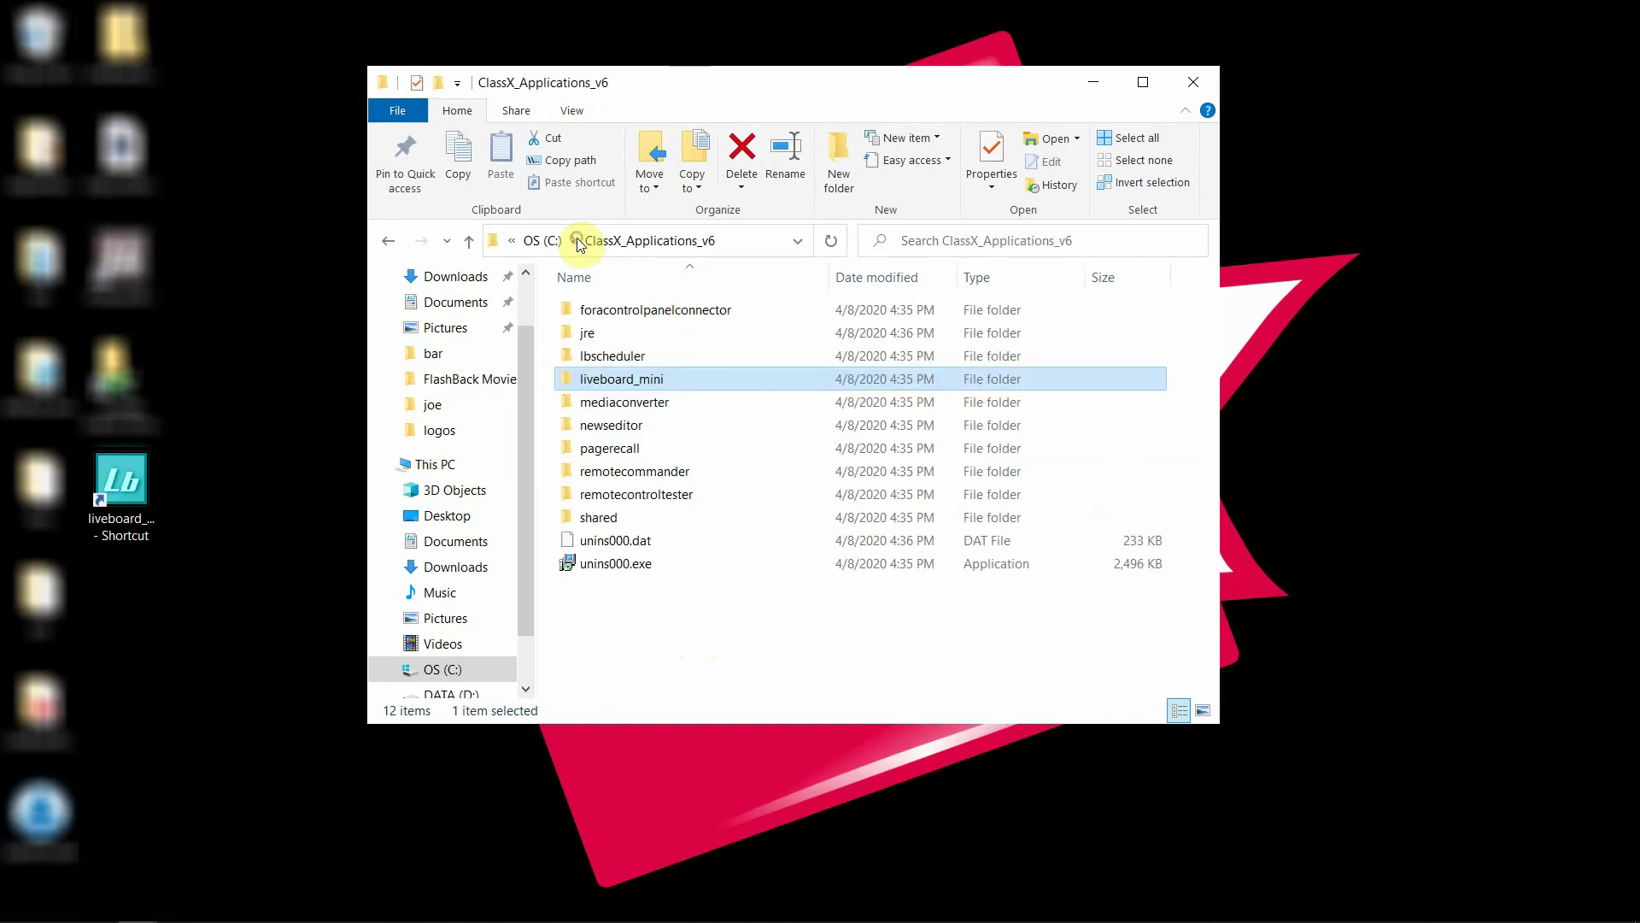
{"action": "key", "text": "alt+F4"}
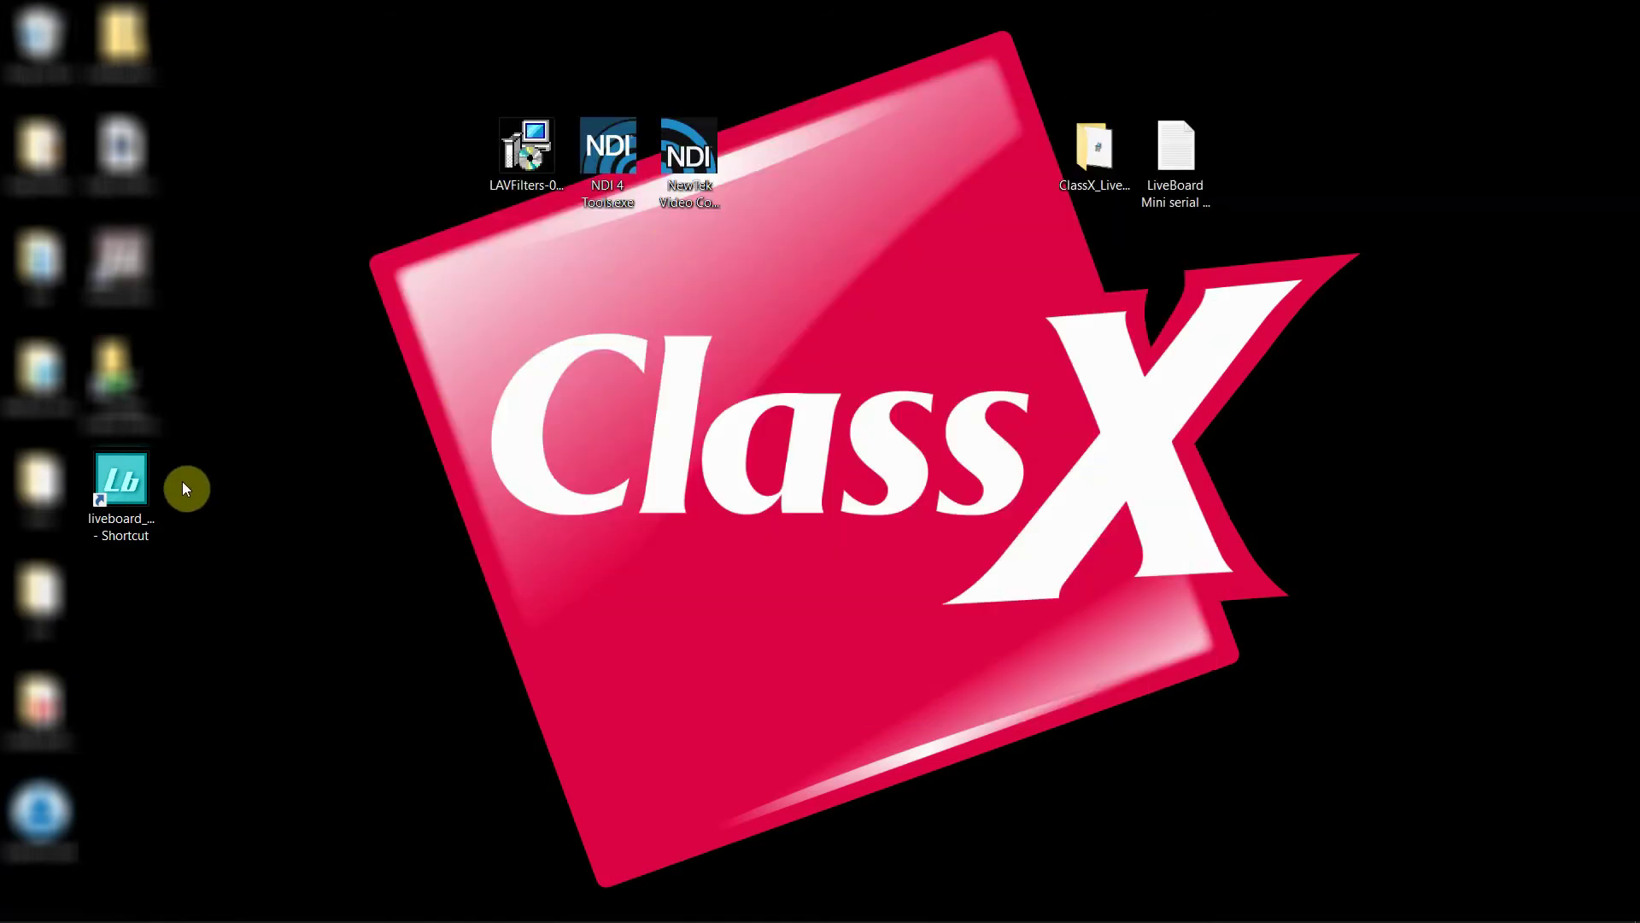
{"action": "left_click_drag", "start_coordinate": [121, 481], "coordinate": [434, 485]}
{"action": "left_click_drag", "start_coordinate": [842, 289], "coordinate": [842, 287]}
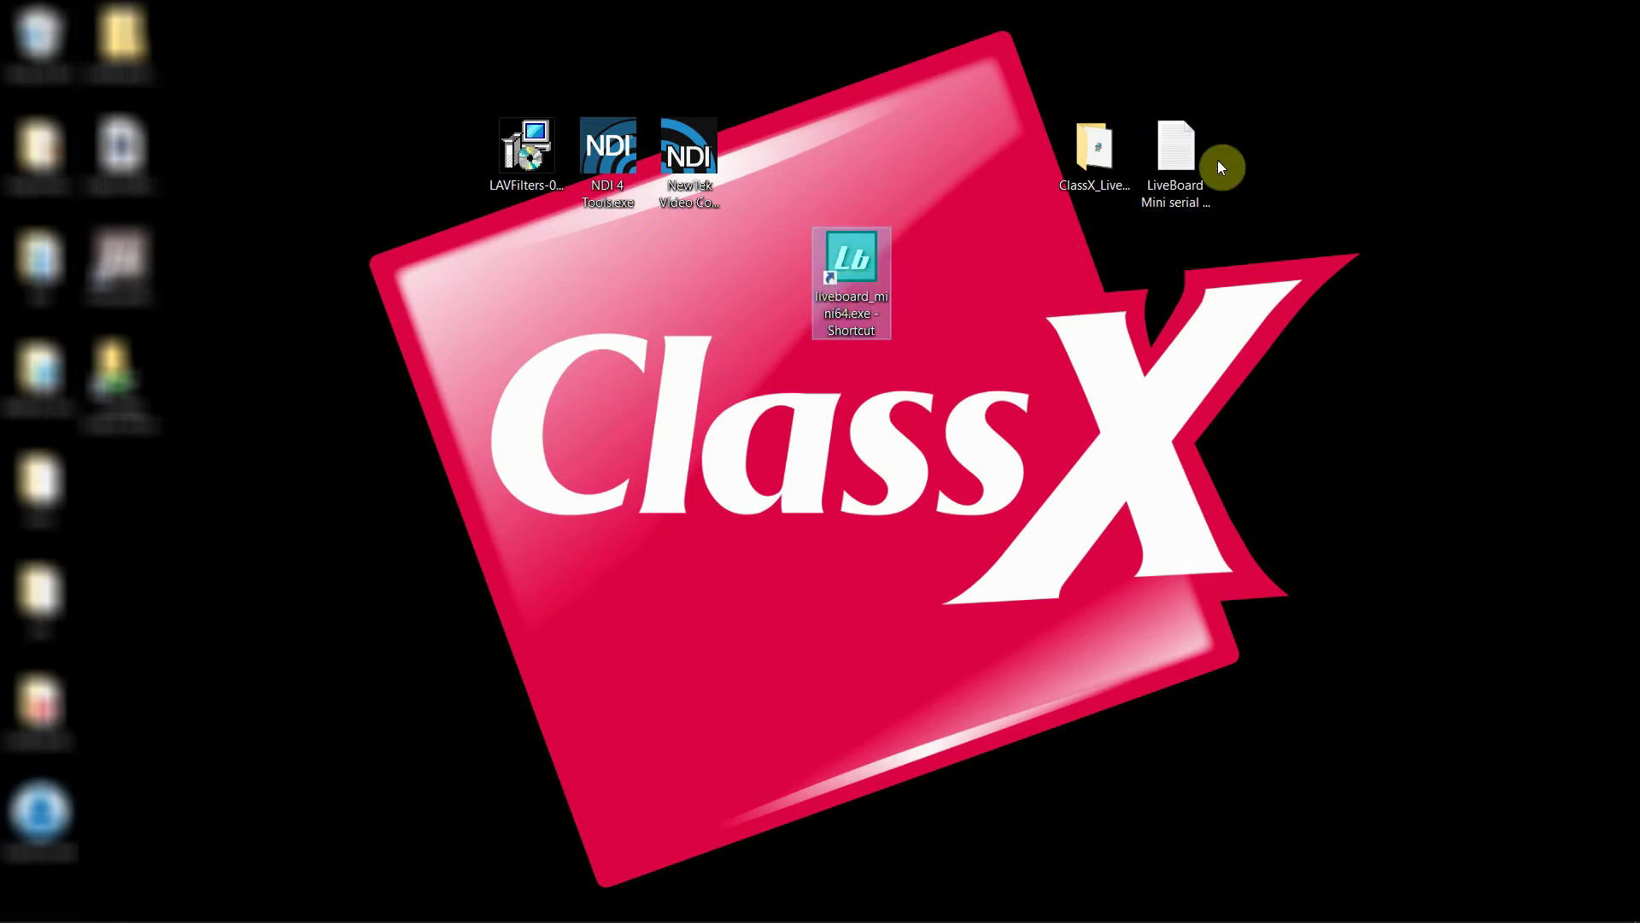
Open the serial/password note at the upper right, enlarge it, and highlight password and serial
{"action": "double_click", "coordinate": [1188, 156]}
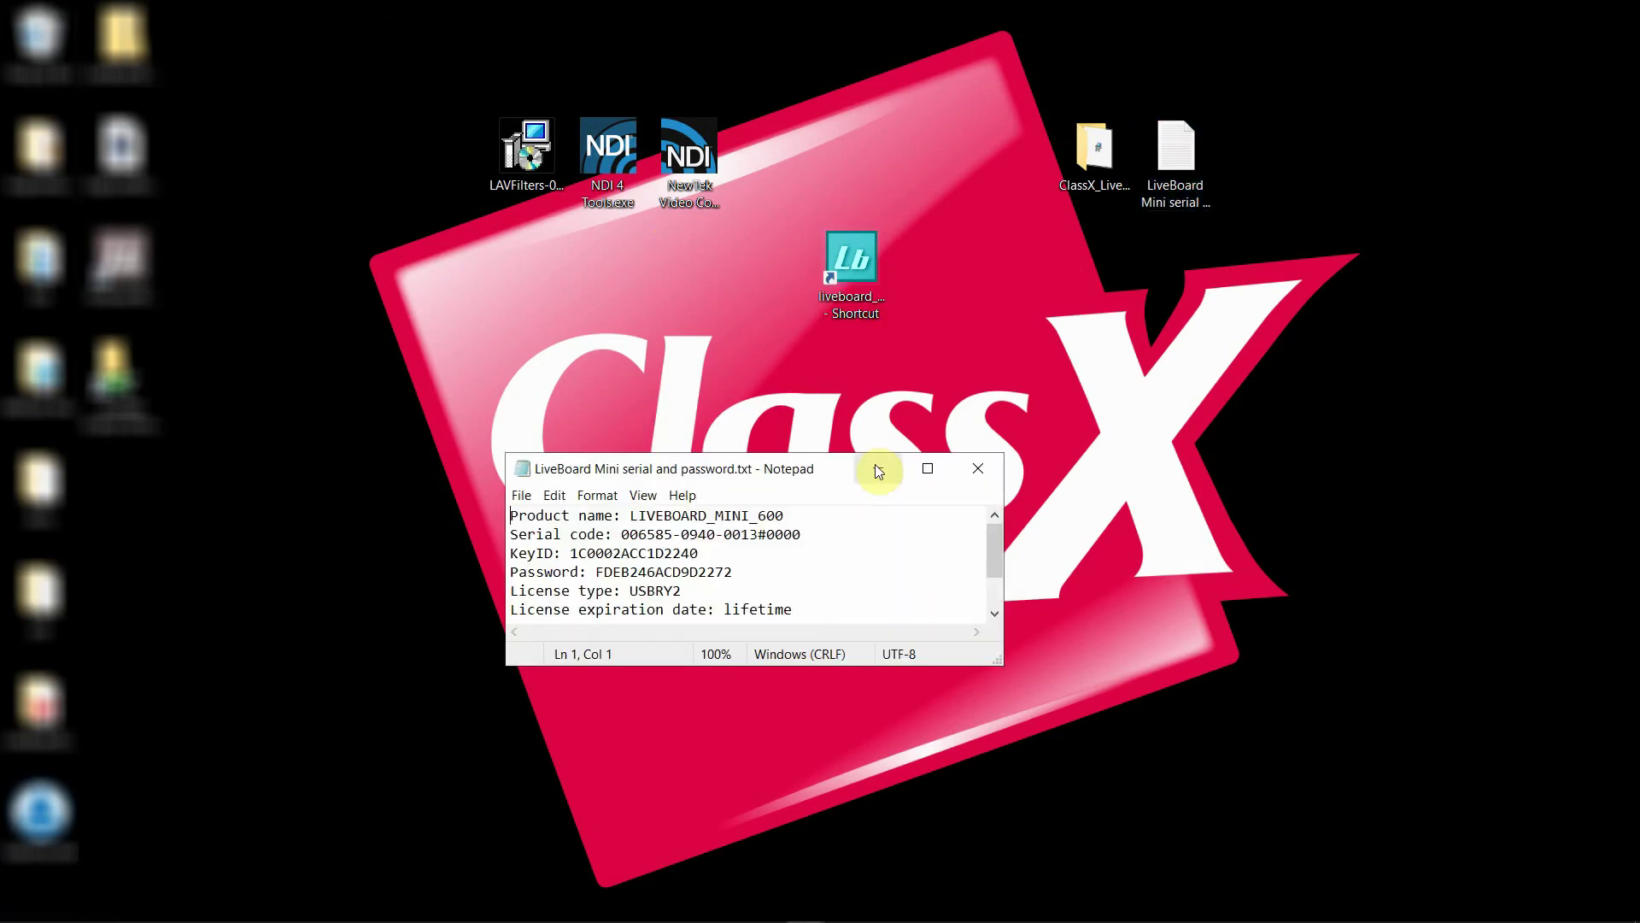
{"action": "left_click_drag", "start_coordinate": [813, 468], "coordinate": [1266, 249]}
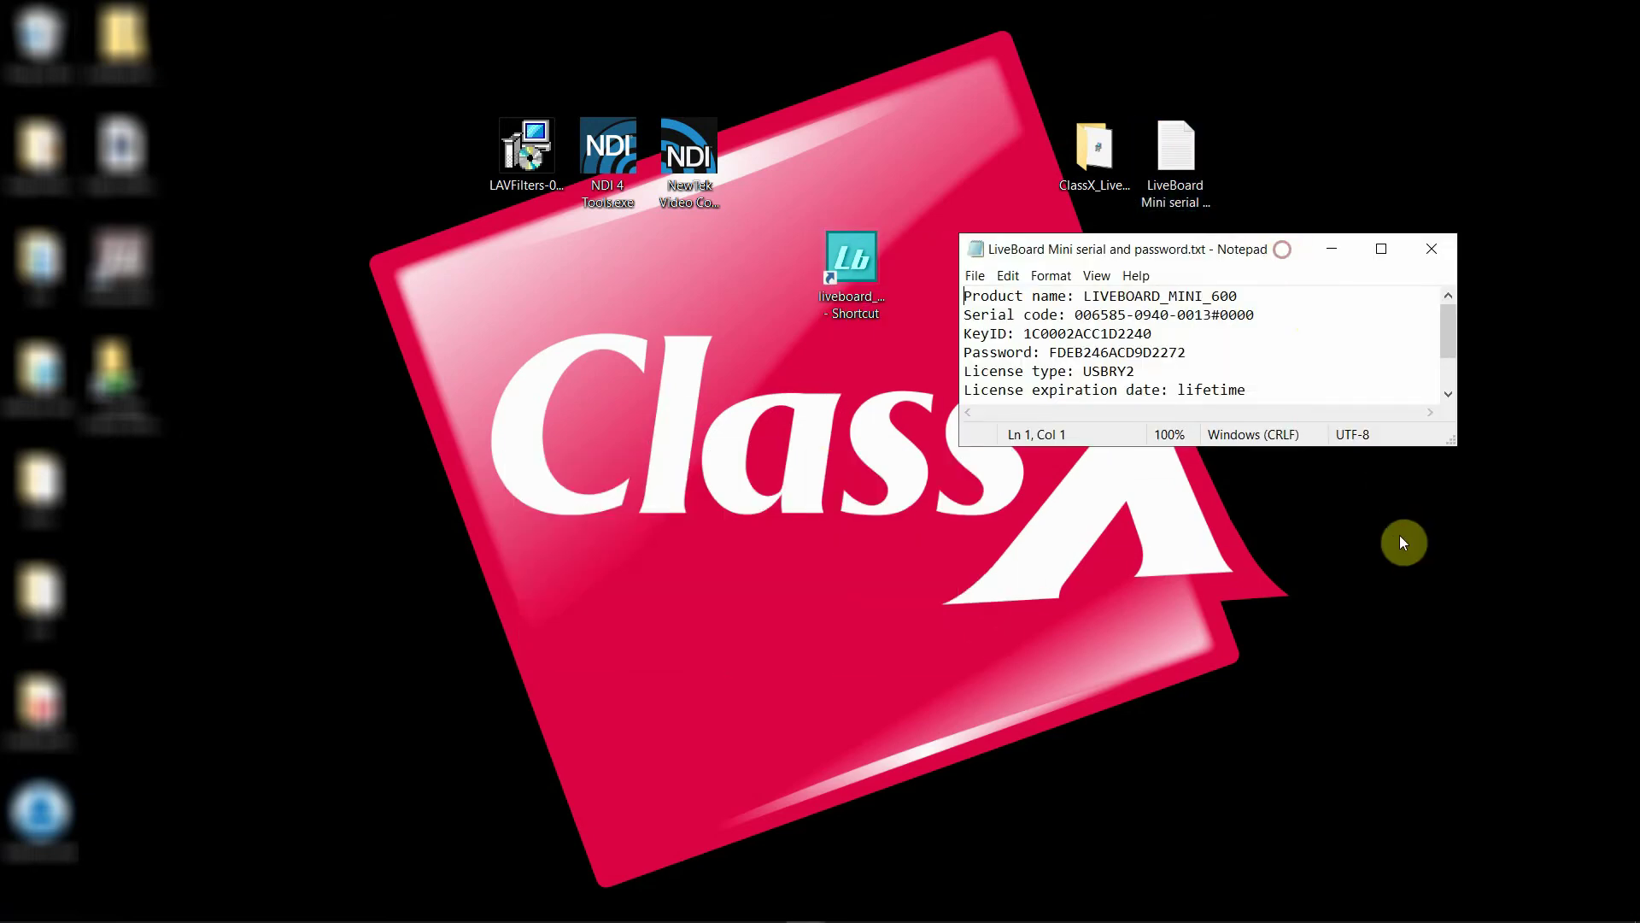
{"action": "left_click_drag", "start_coordinate": [1351, 444], "coordinate": [1358, 556]}
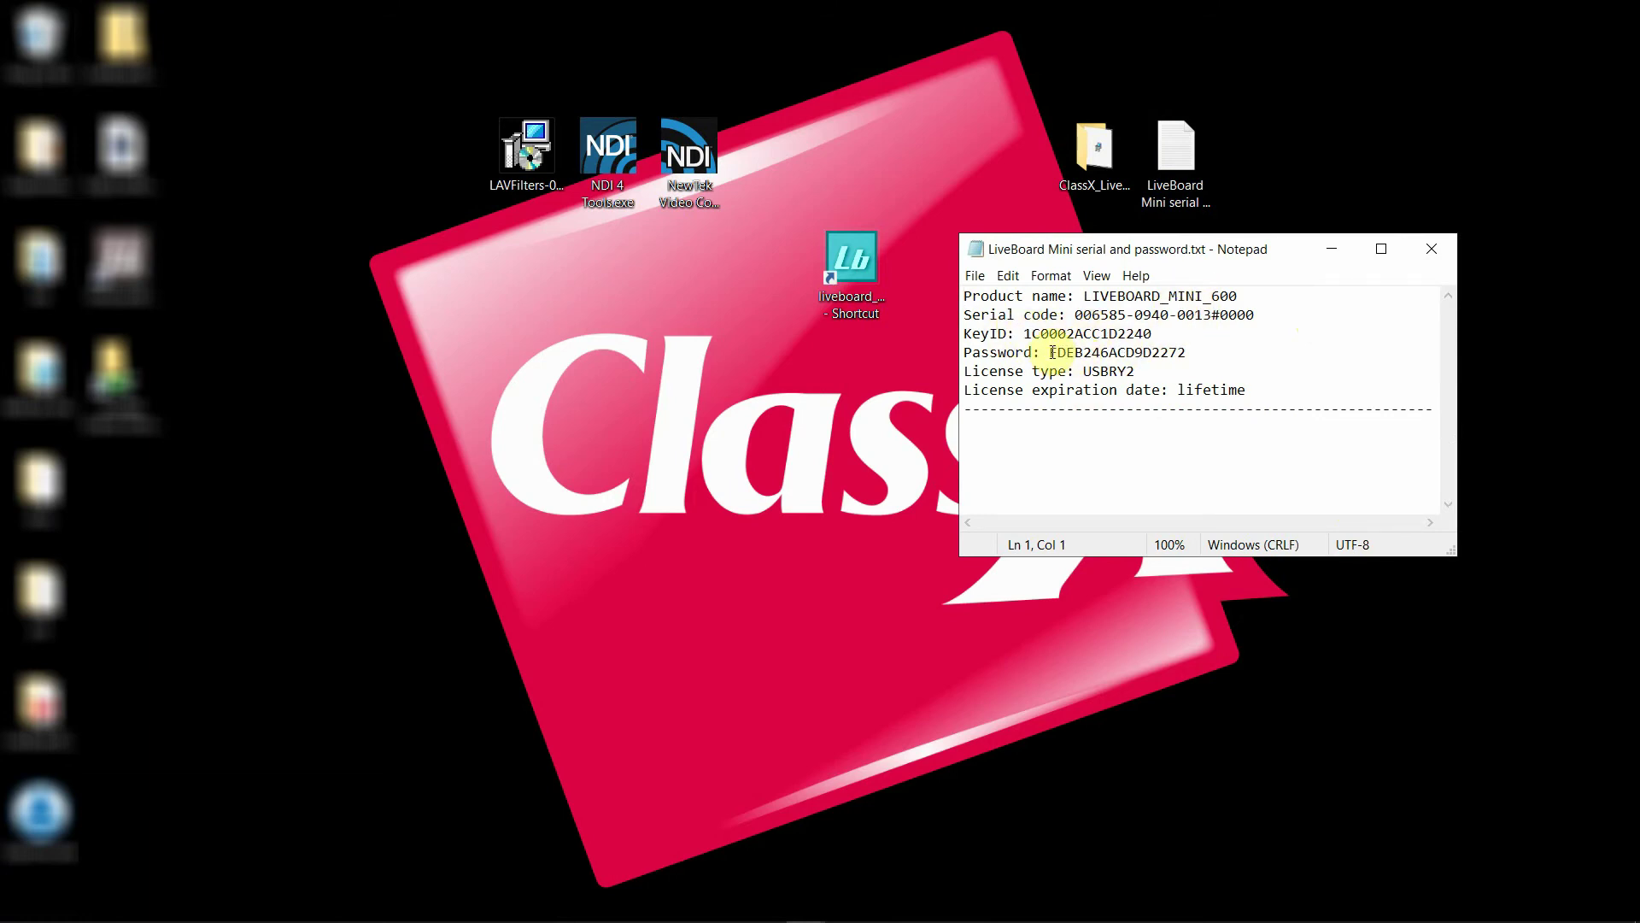
{"action": "left_click_drag", "start_coordinate": [1049, 352], "coordinate": [1205, 350]}
{"action": "left_click_drag", "start_coordinate": [1075, 314], "coordinate": [1262, 316]}
Run the liveboard shortcut as administrator and approve elevation to reach the Registration window
{"action": "right_click", "coordinate": [841, 263]}
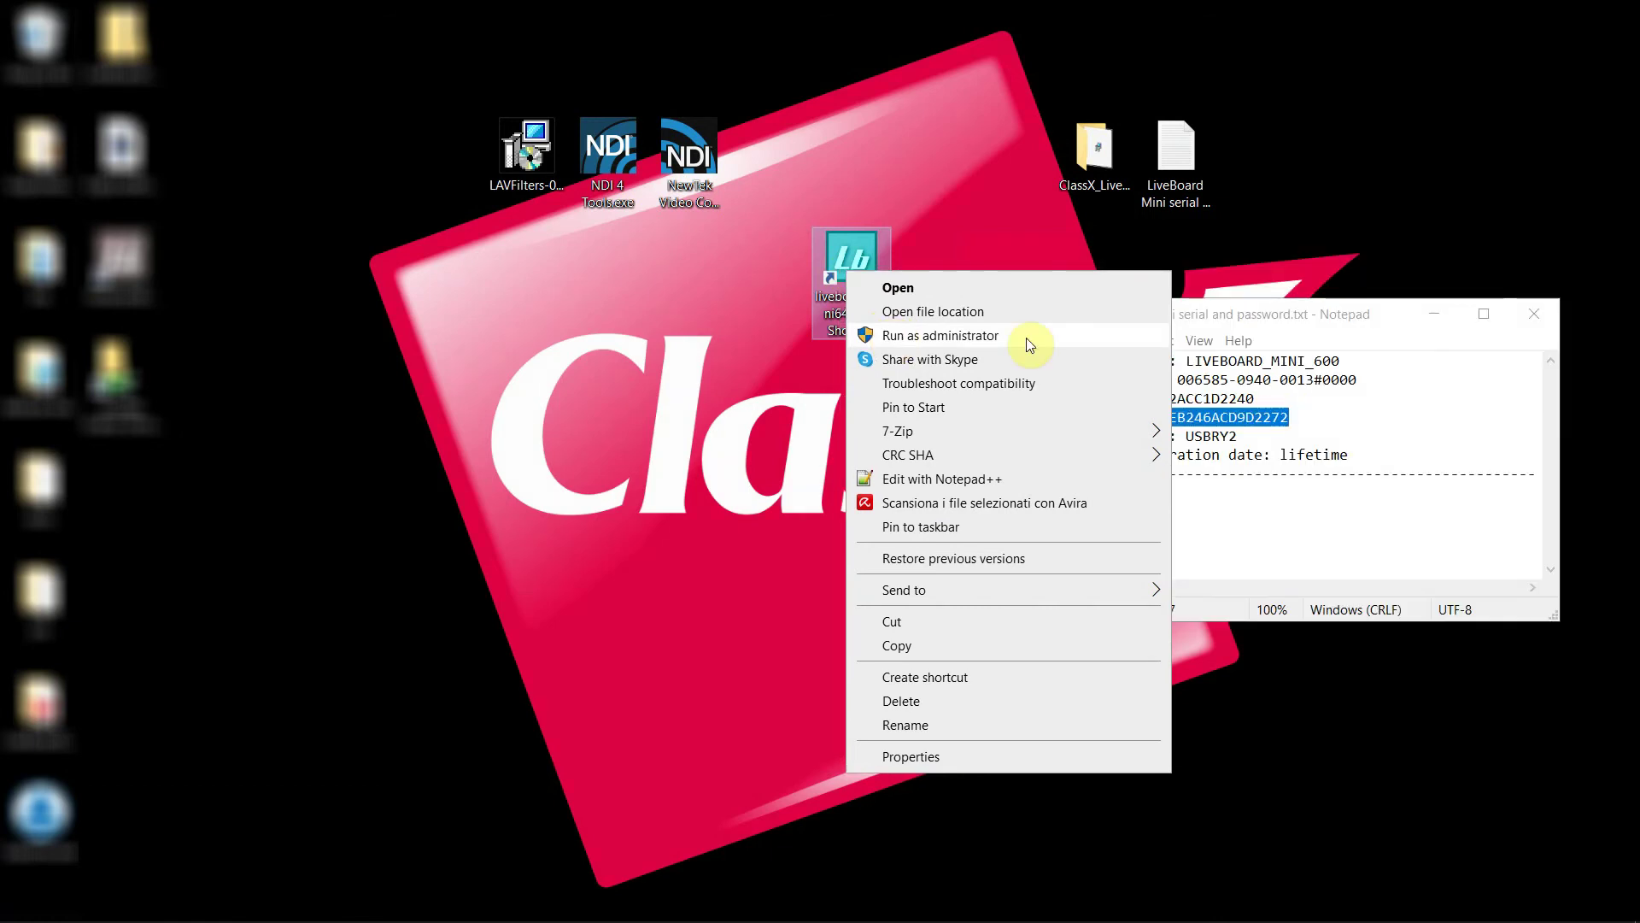
{"action": "left_click", "coordinate": [1028, 342]}
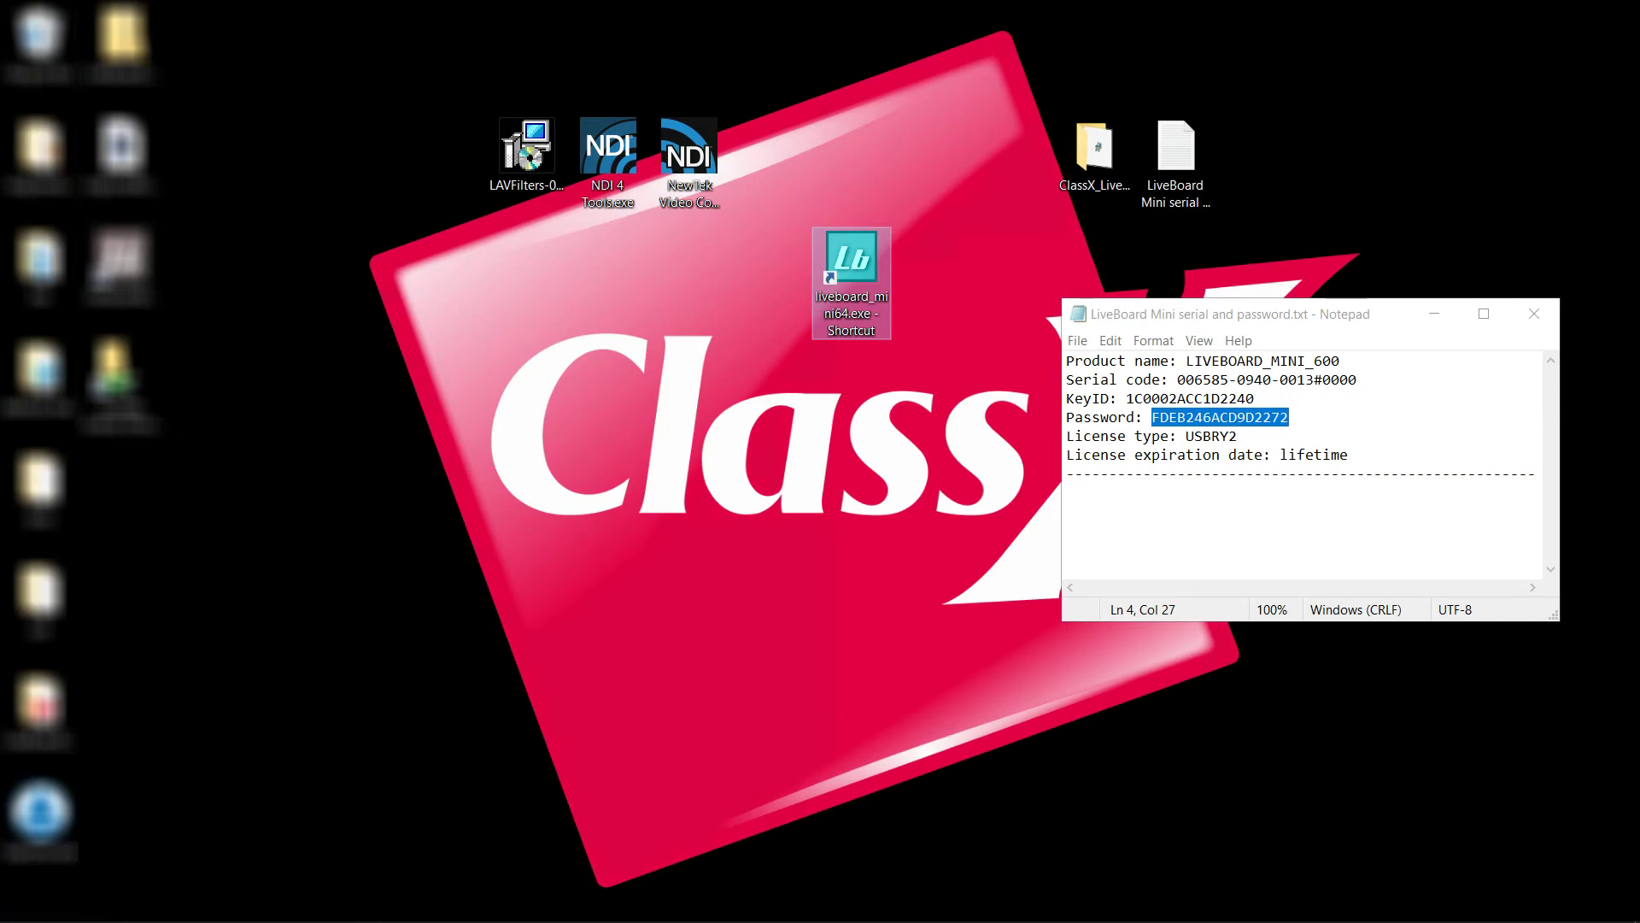
{"action": "left_click", "coordinate": [814, 569]}
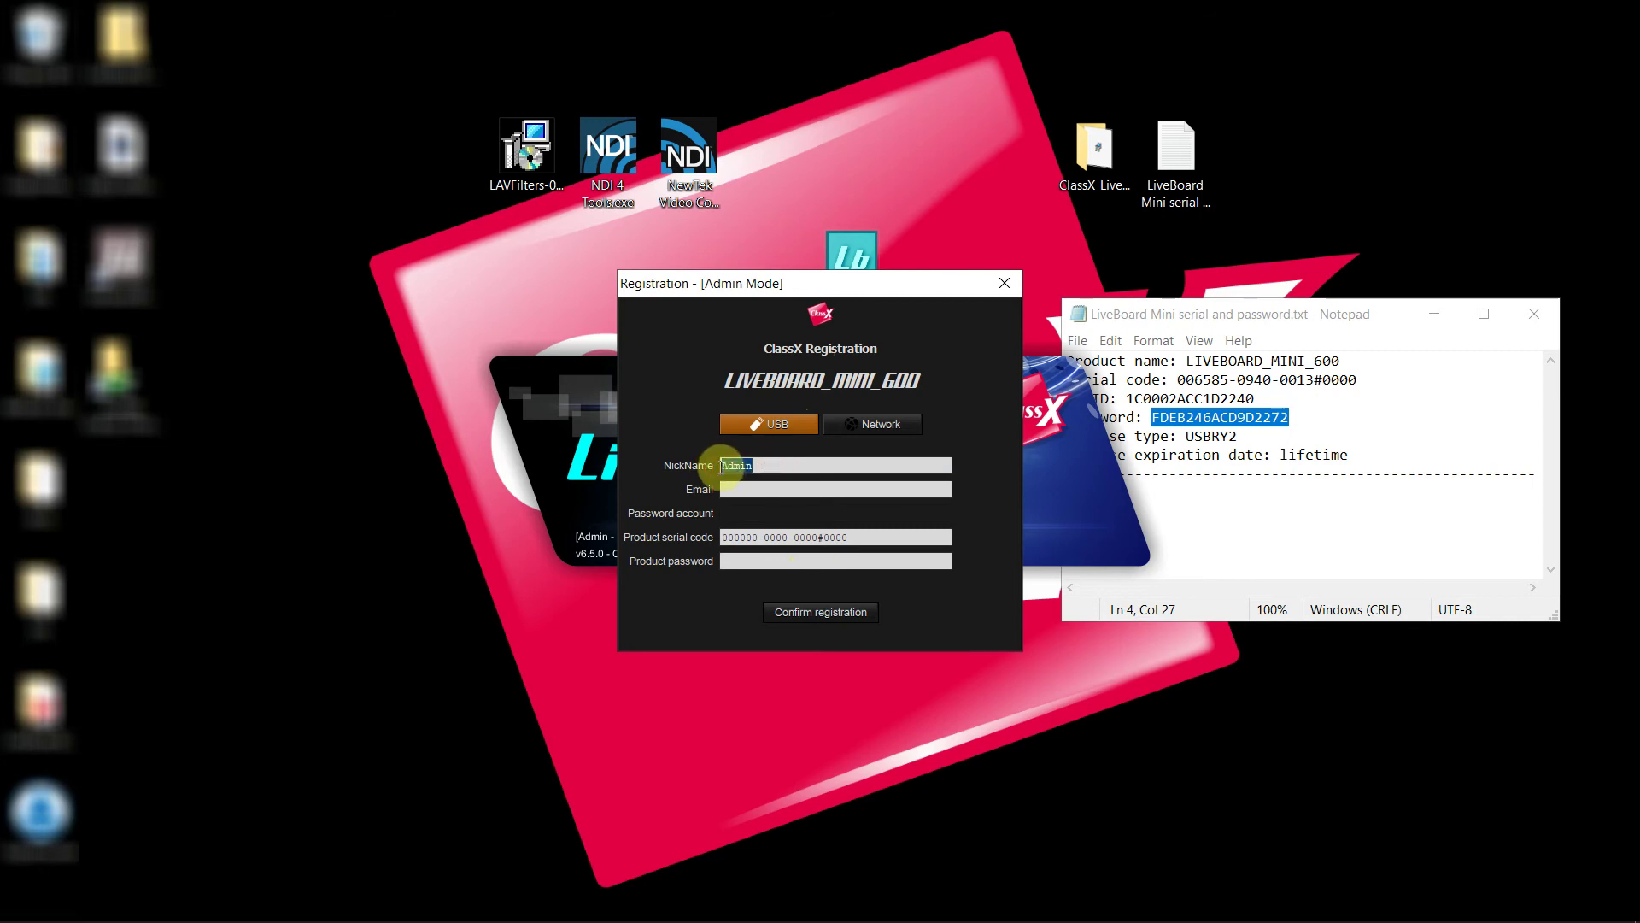
Enter ClassX as the nickname and type the account e-mail address
{"action": "type", "text": "Class"}
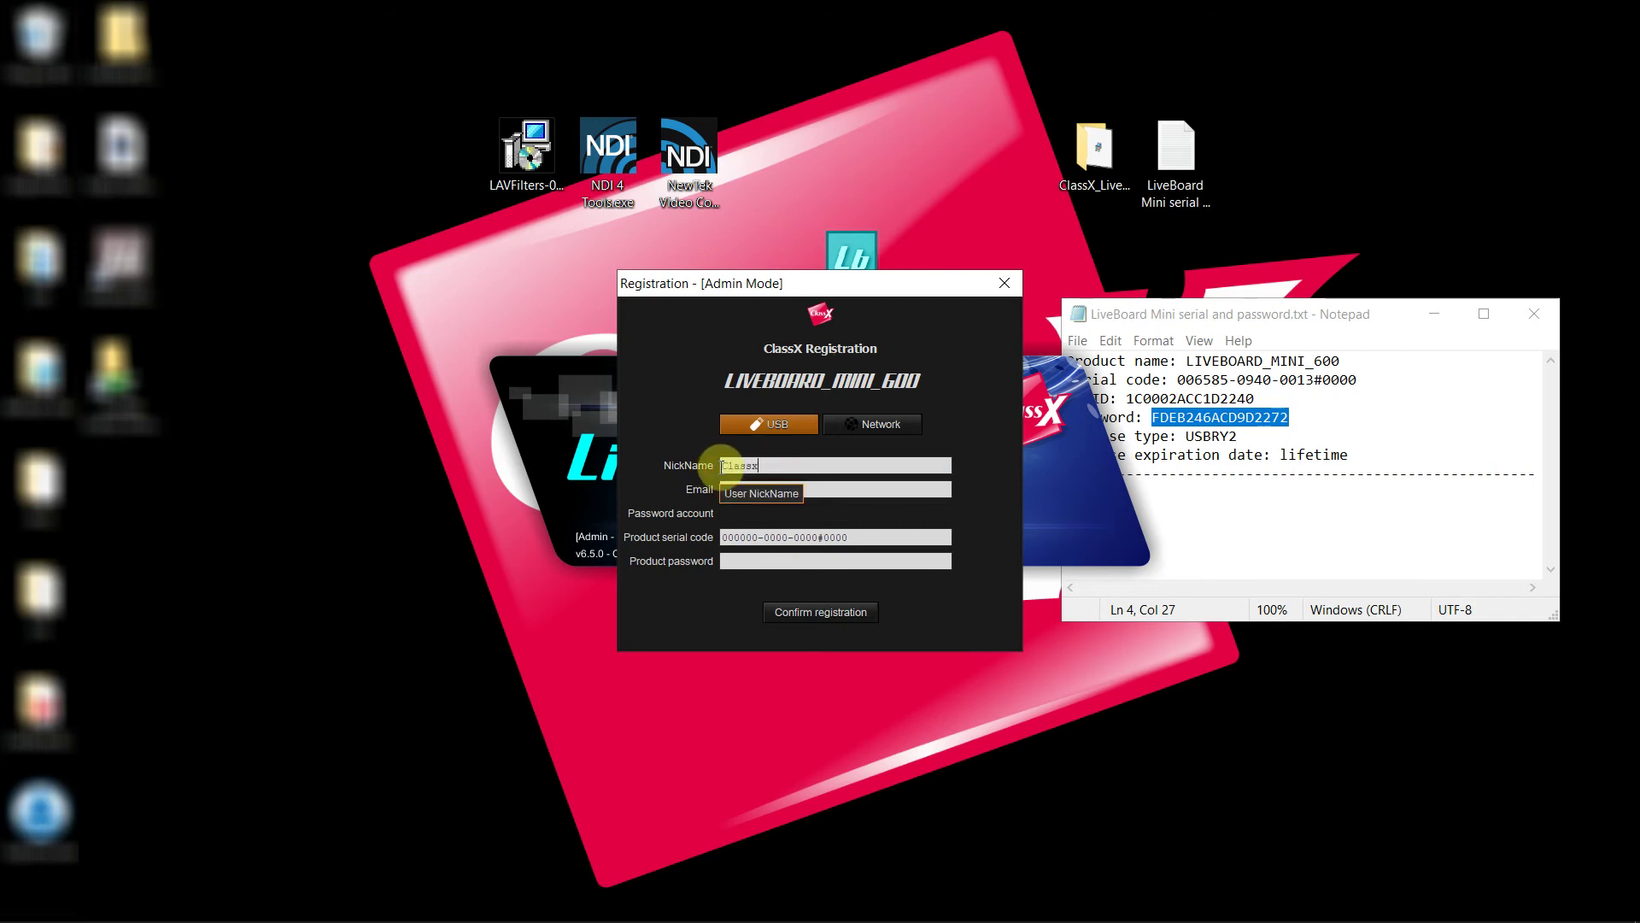
{"action": "type", "text": "X"}
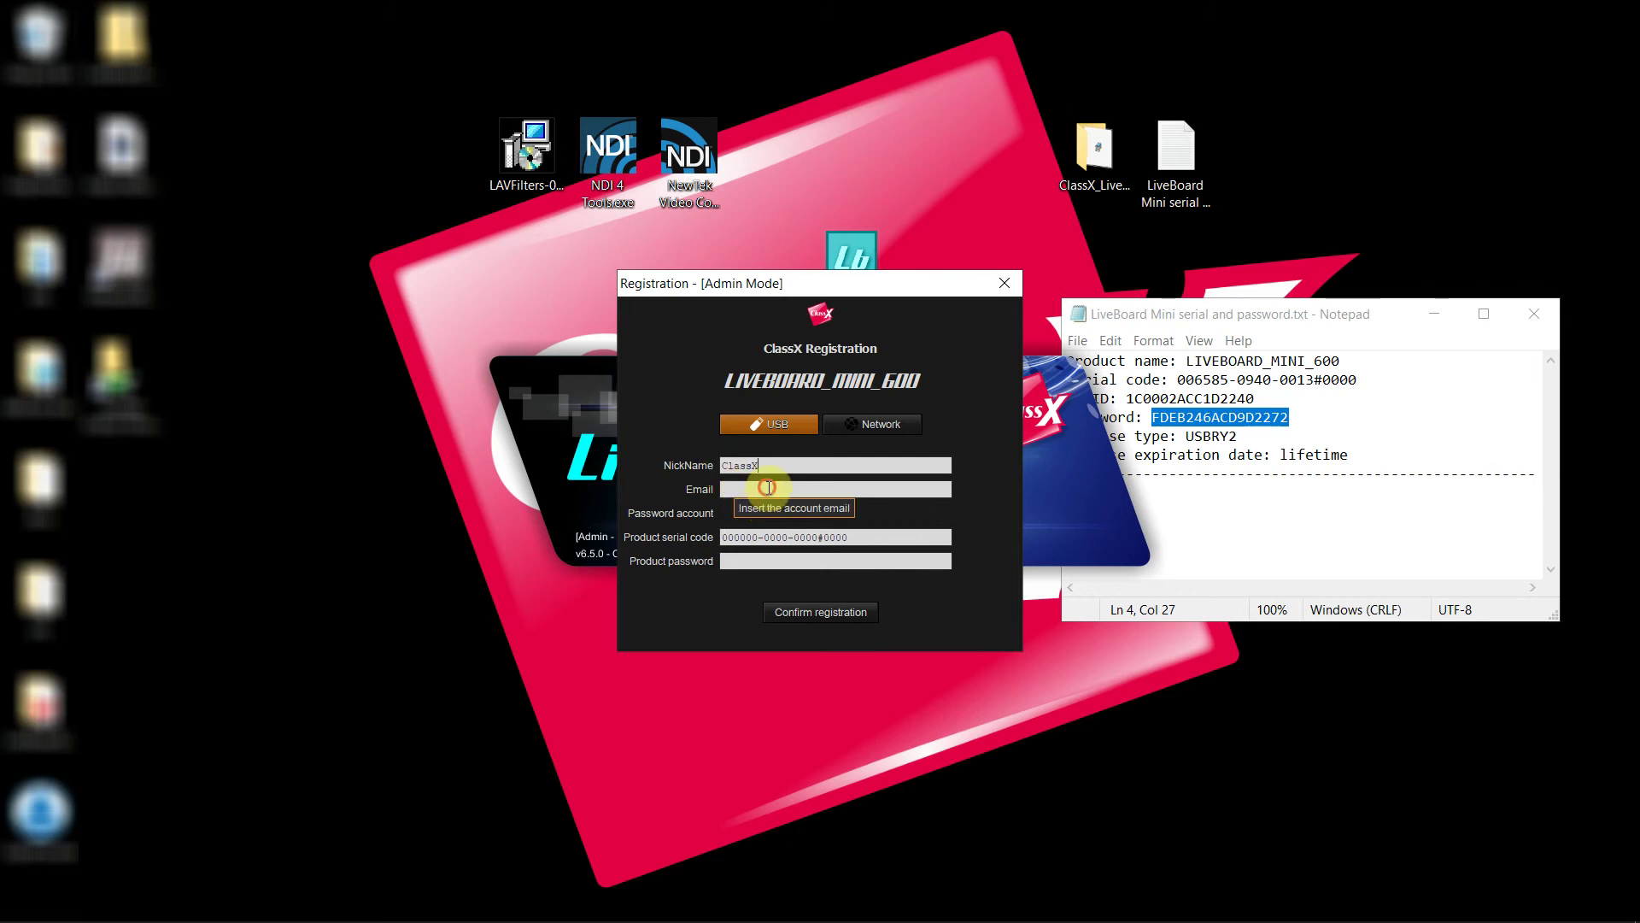
{"action": "left_click", "coordinate": [769, 488]}
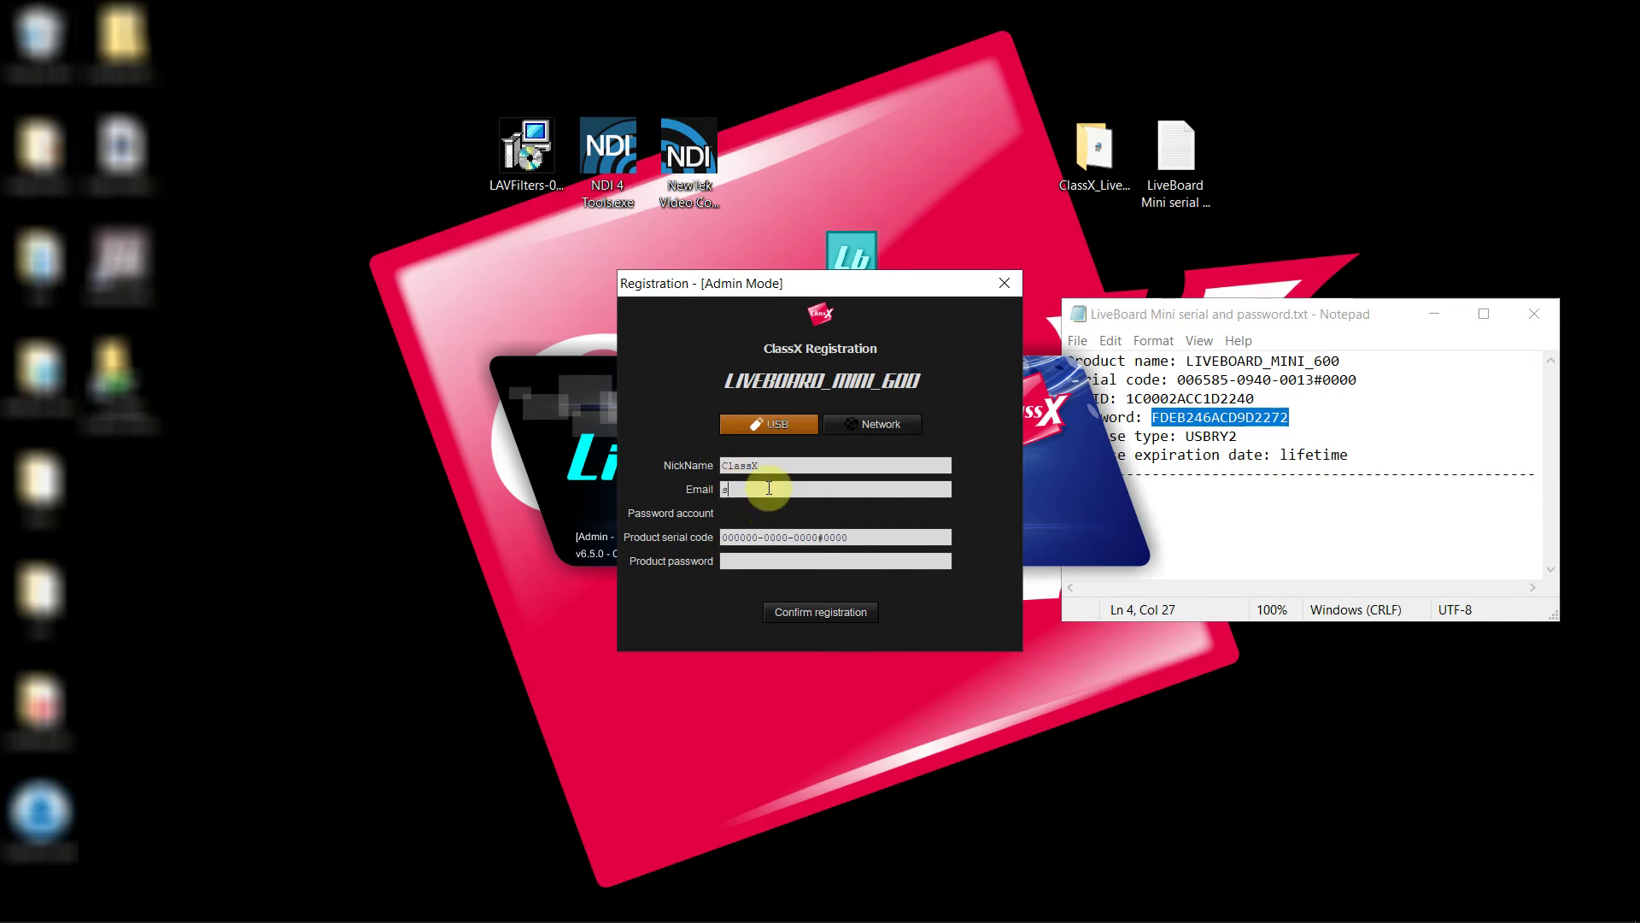
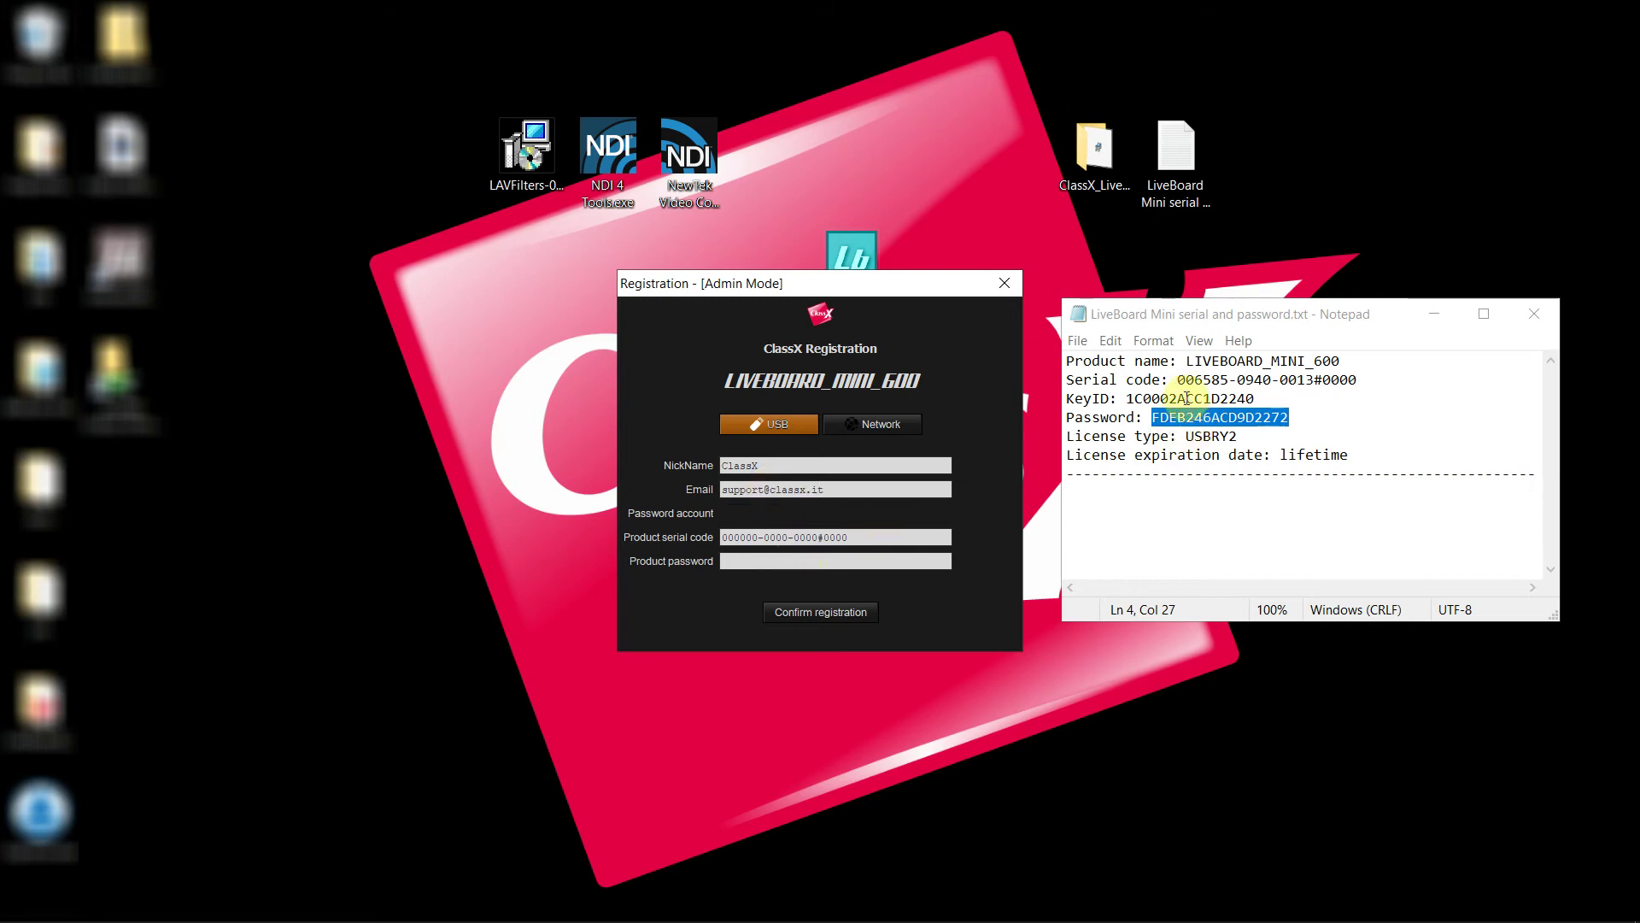
Copy the serial code and password from the note into their fields and confirm registration
{"action": "left_click_drag", "start_coordinate": [1177, 379], "coordinate": [1358, 379]}
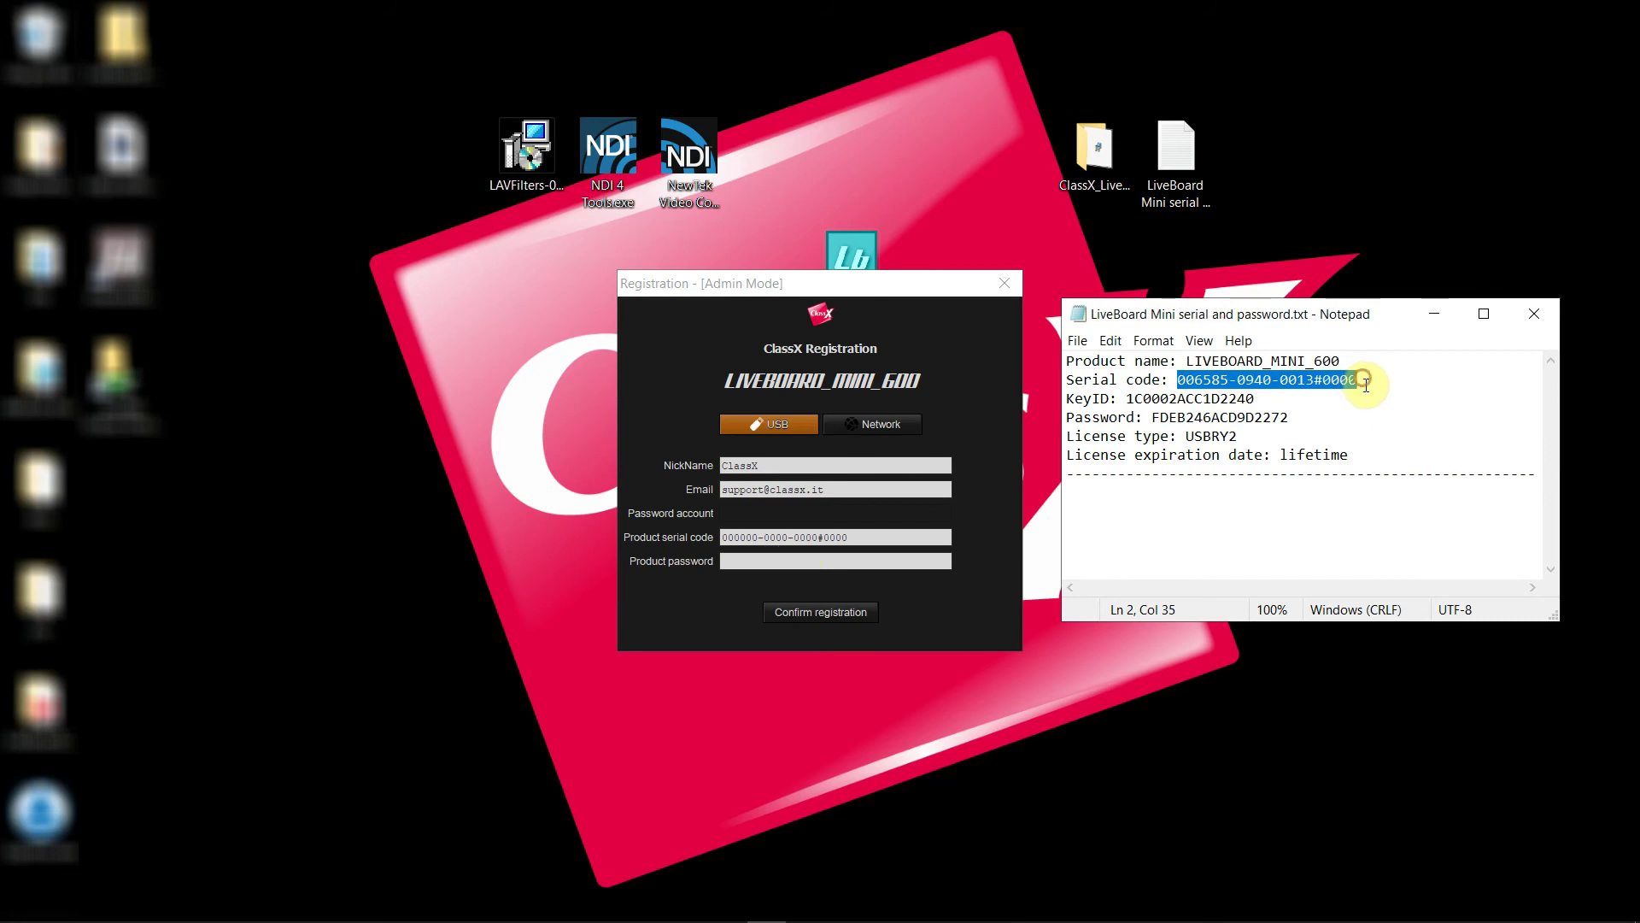
{"action": "left_click", "coordinate": [724, 537]}
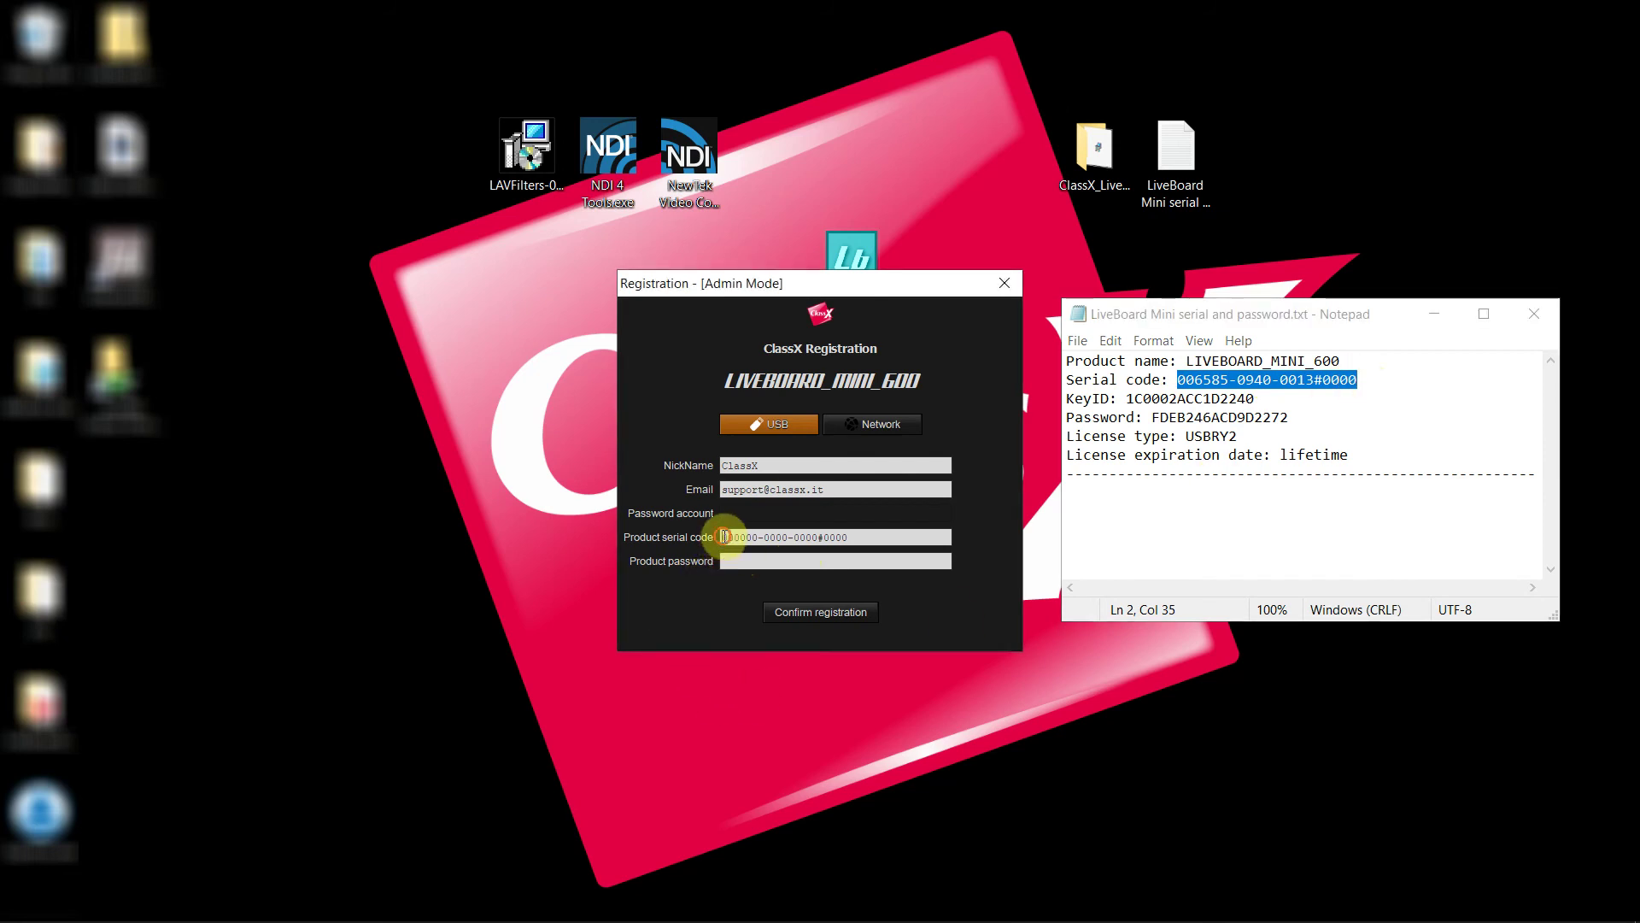
{"action": "left_click", "coordinate": [1152, 417]}
{"action": "left_click_drag", "start_coordinate": [1165, 421], "coordinate": [1307, 419]}
{"action": "key", "text": "ctrl+c"}
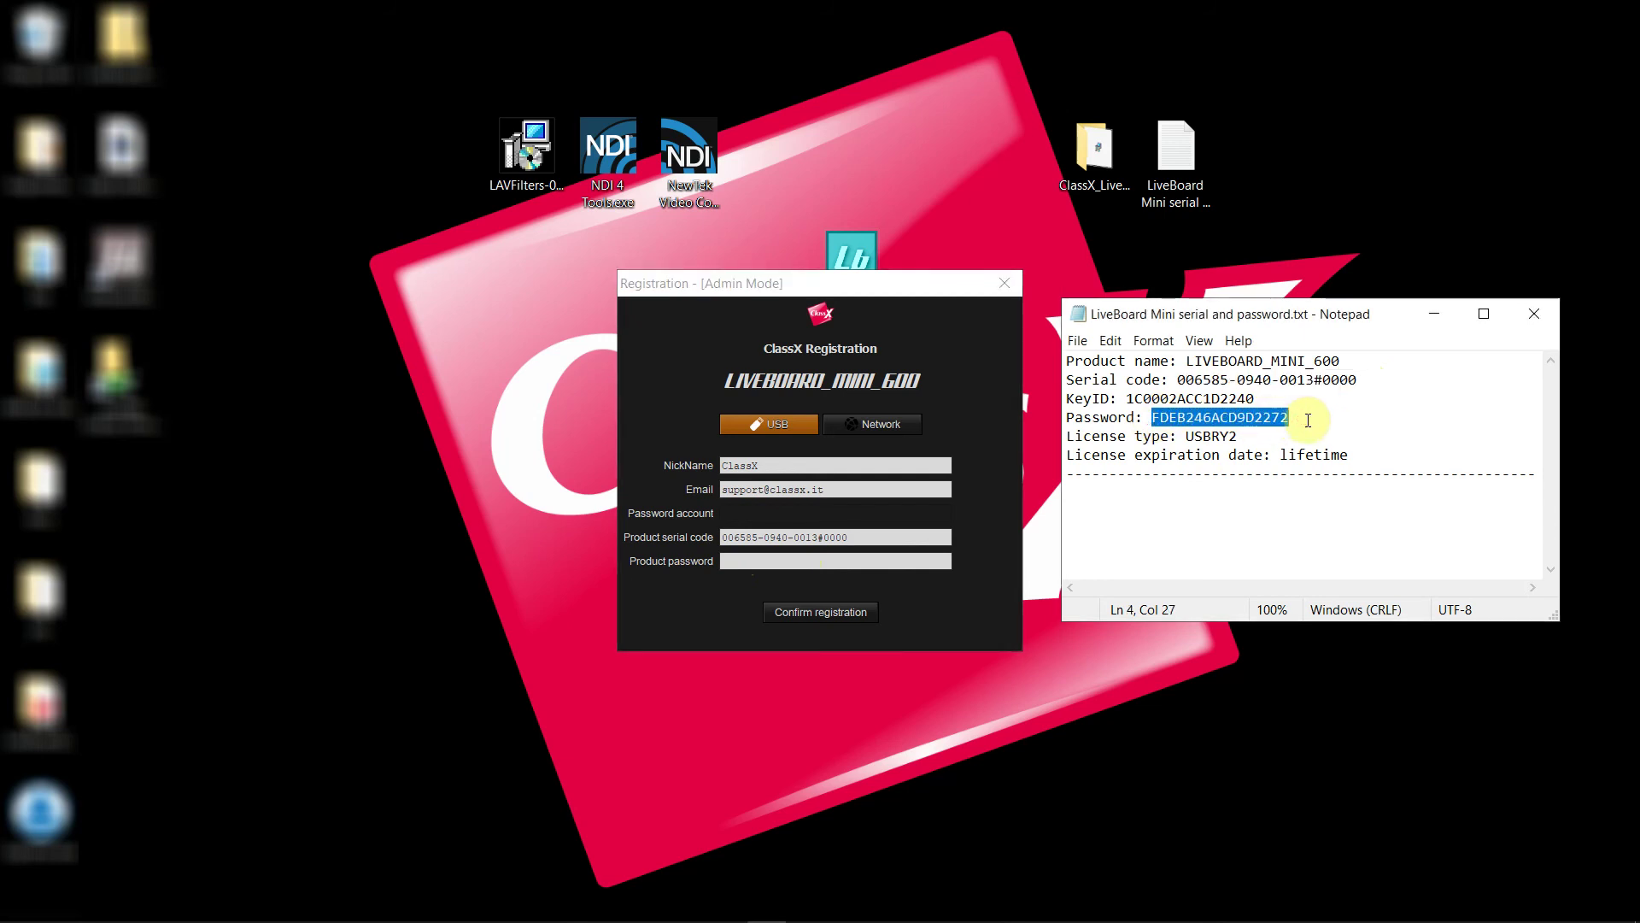
{"action": "left_click", "coordinate": [725, 561]}
{"action": "key", "text": "ctrl+v"}
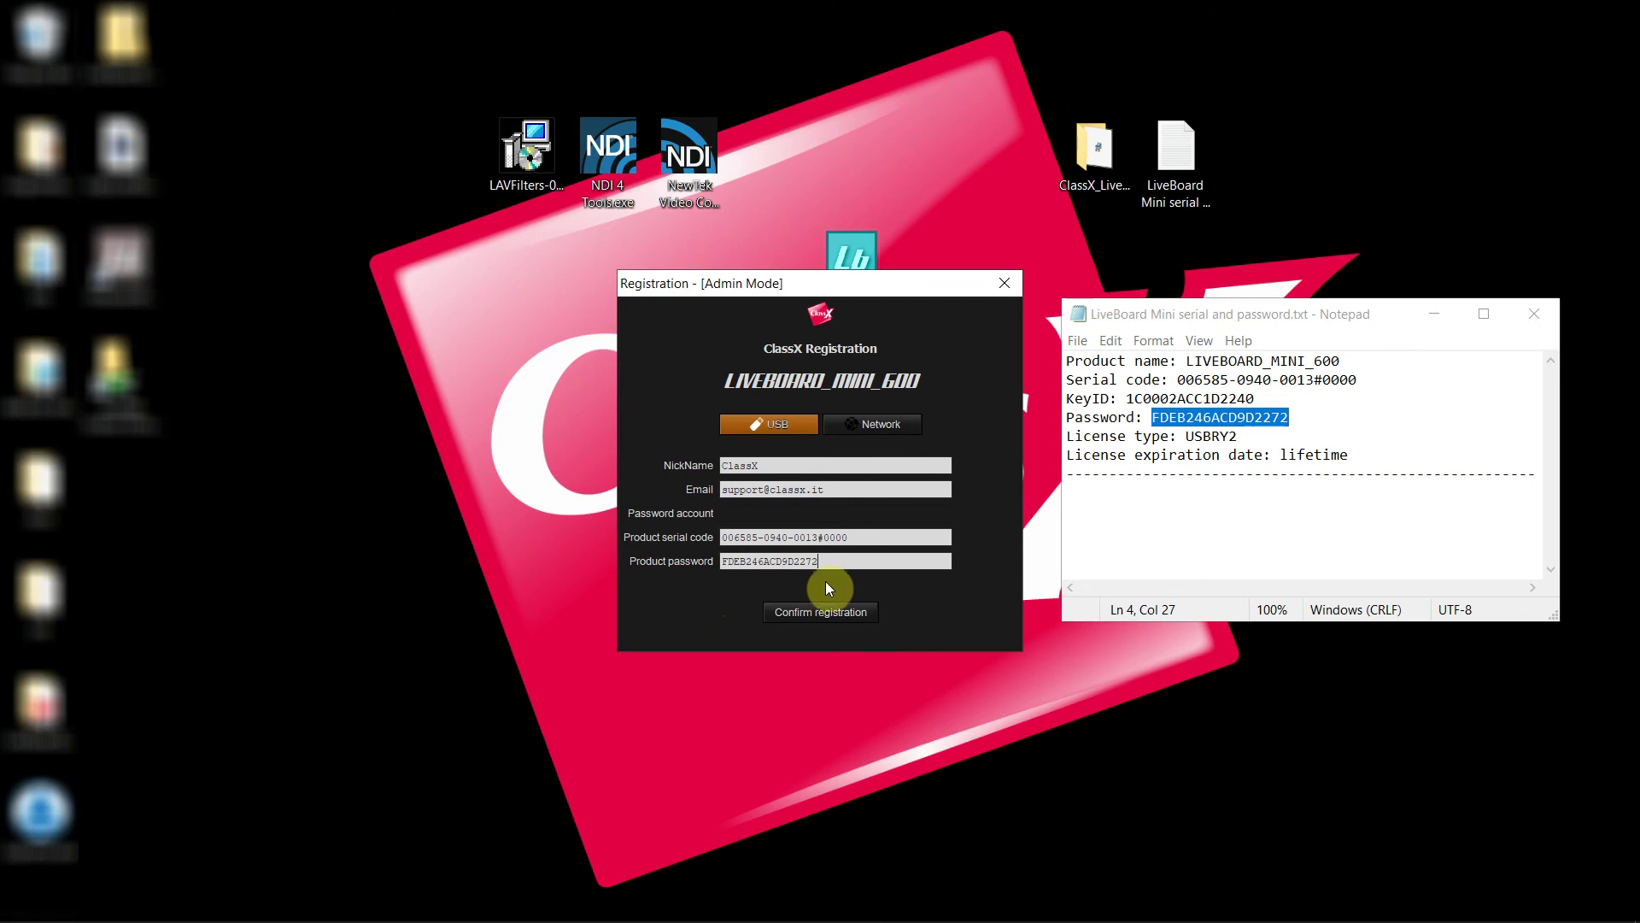
{"action": "left_click", "coordinate": [842, 614]}
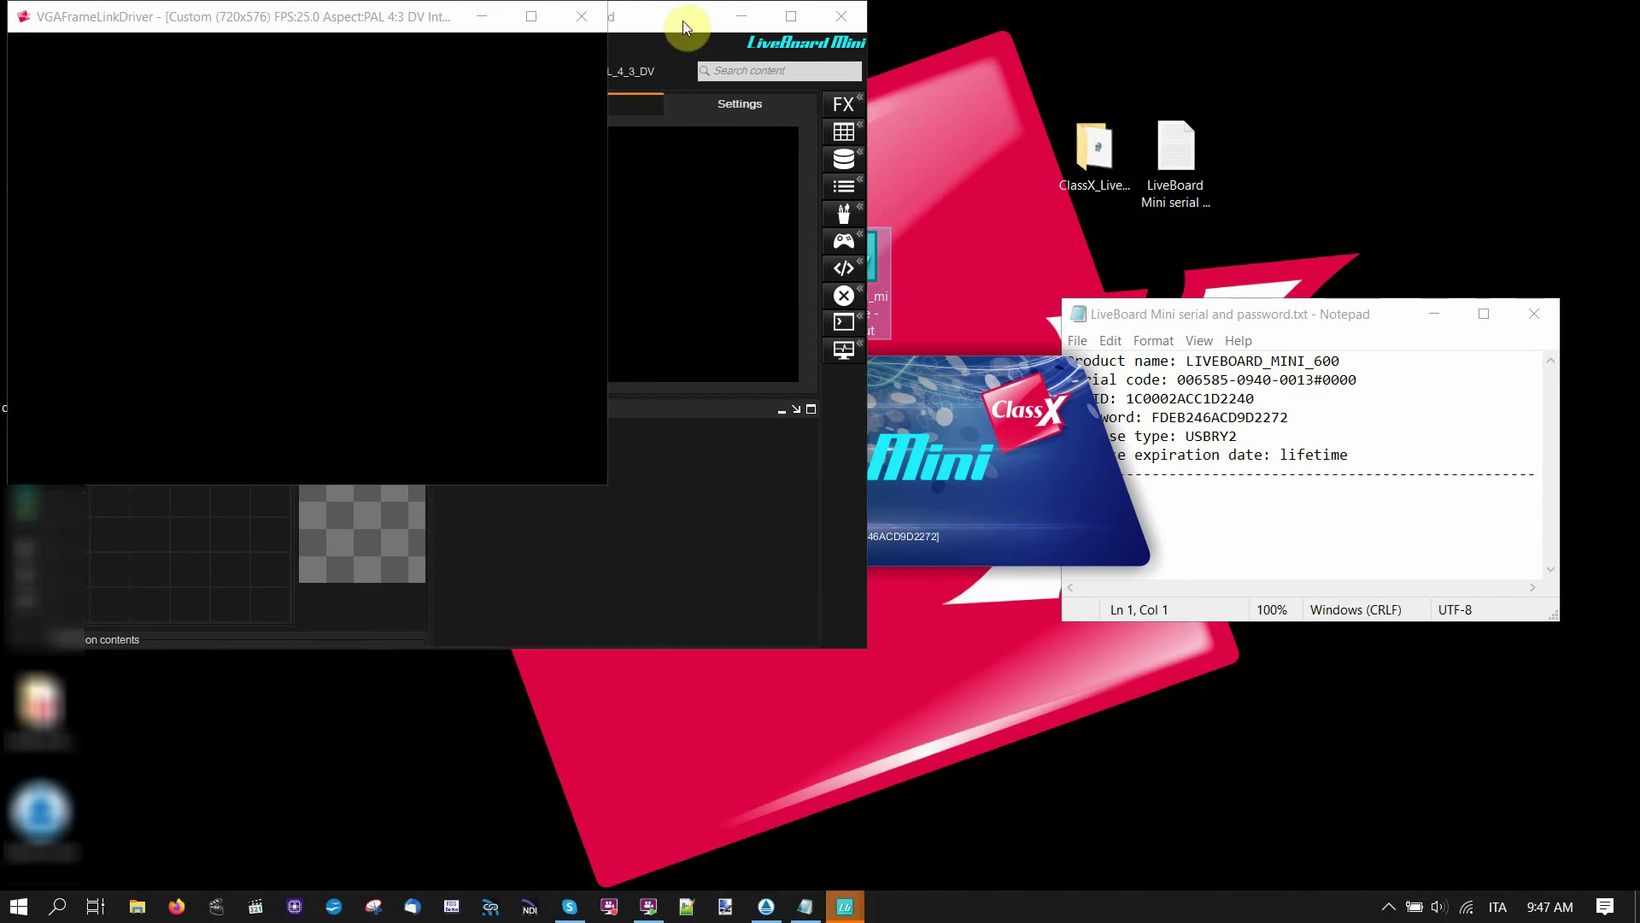
Move the LiveBoard Mini window and maximize it to fill the screen
{"action": "left_click_drag", "start_coordinate": [684, 20], "coordinate": [960, 132]}
{"action": "left_click", "coordinate": [1069, 131]}
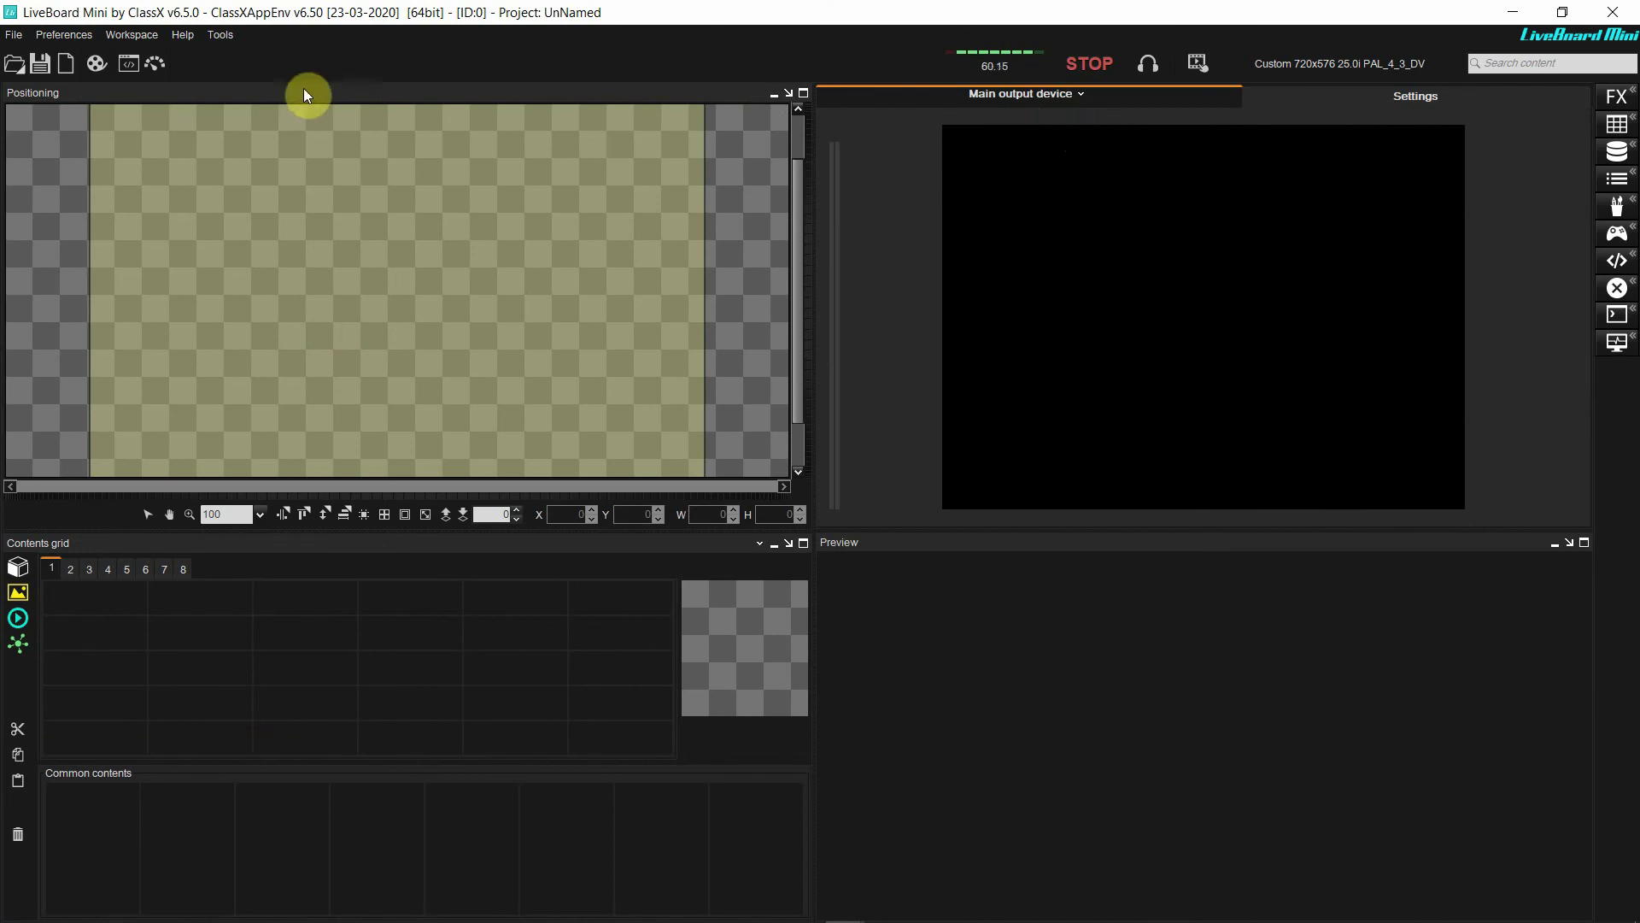
In Video preferences, set output device to NDI Network Device Interface and resolution HD_1080i50
{"action": "left_click", "coordinate": [49, 32]}
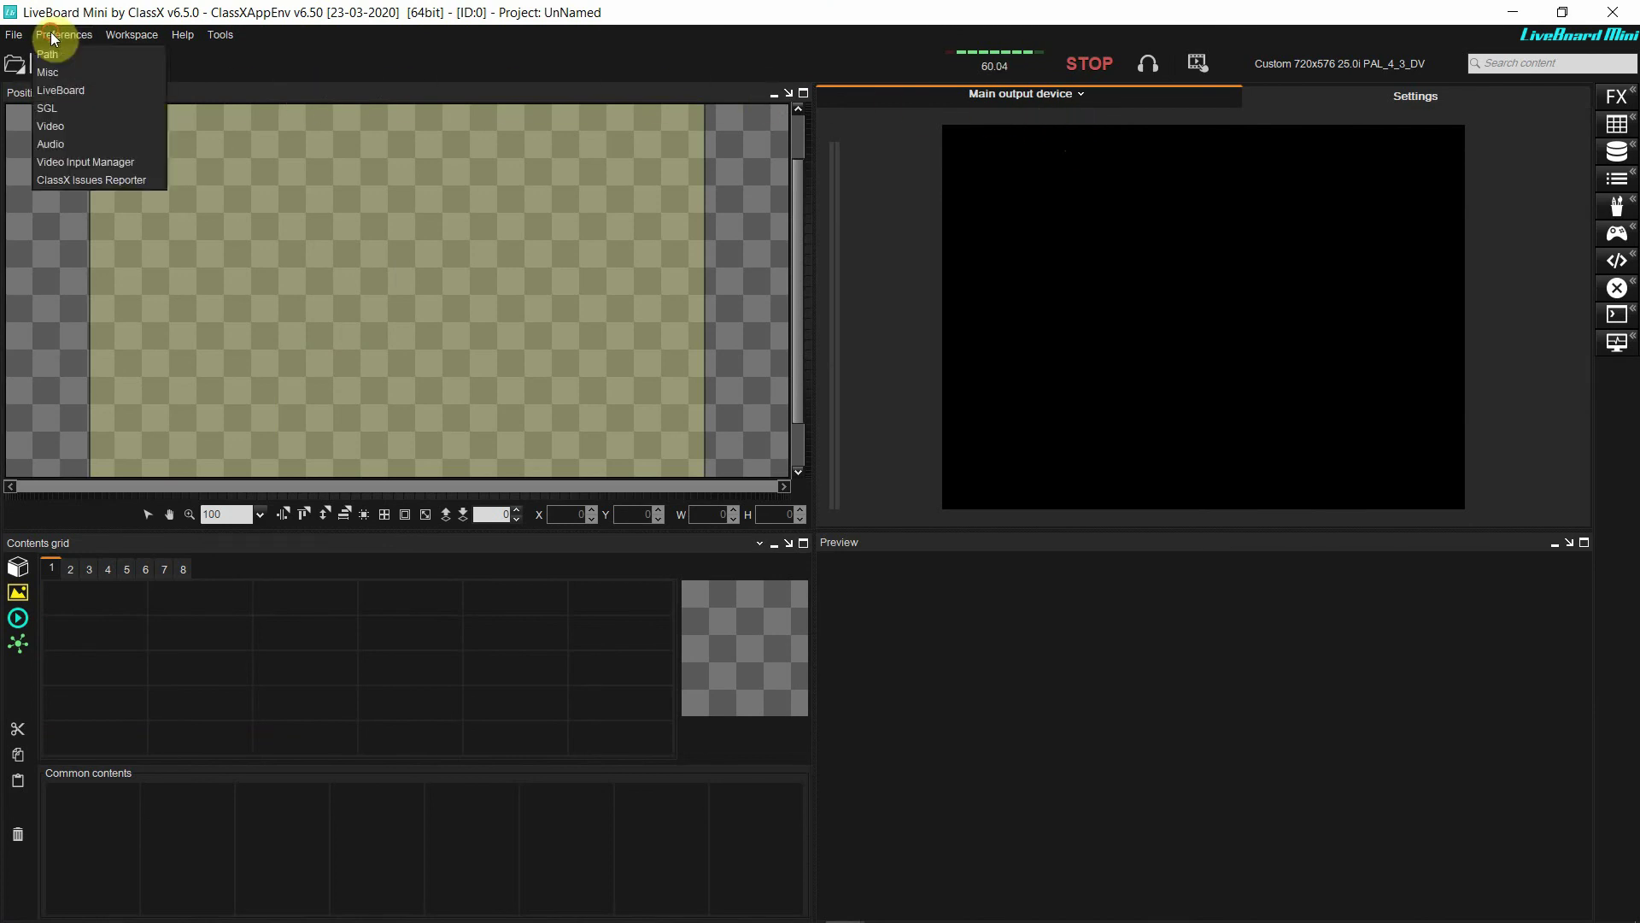
{"action": "left_click", "coordinate": [56, 121]}
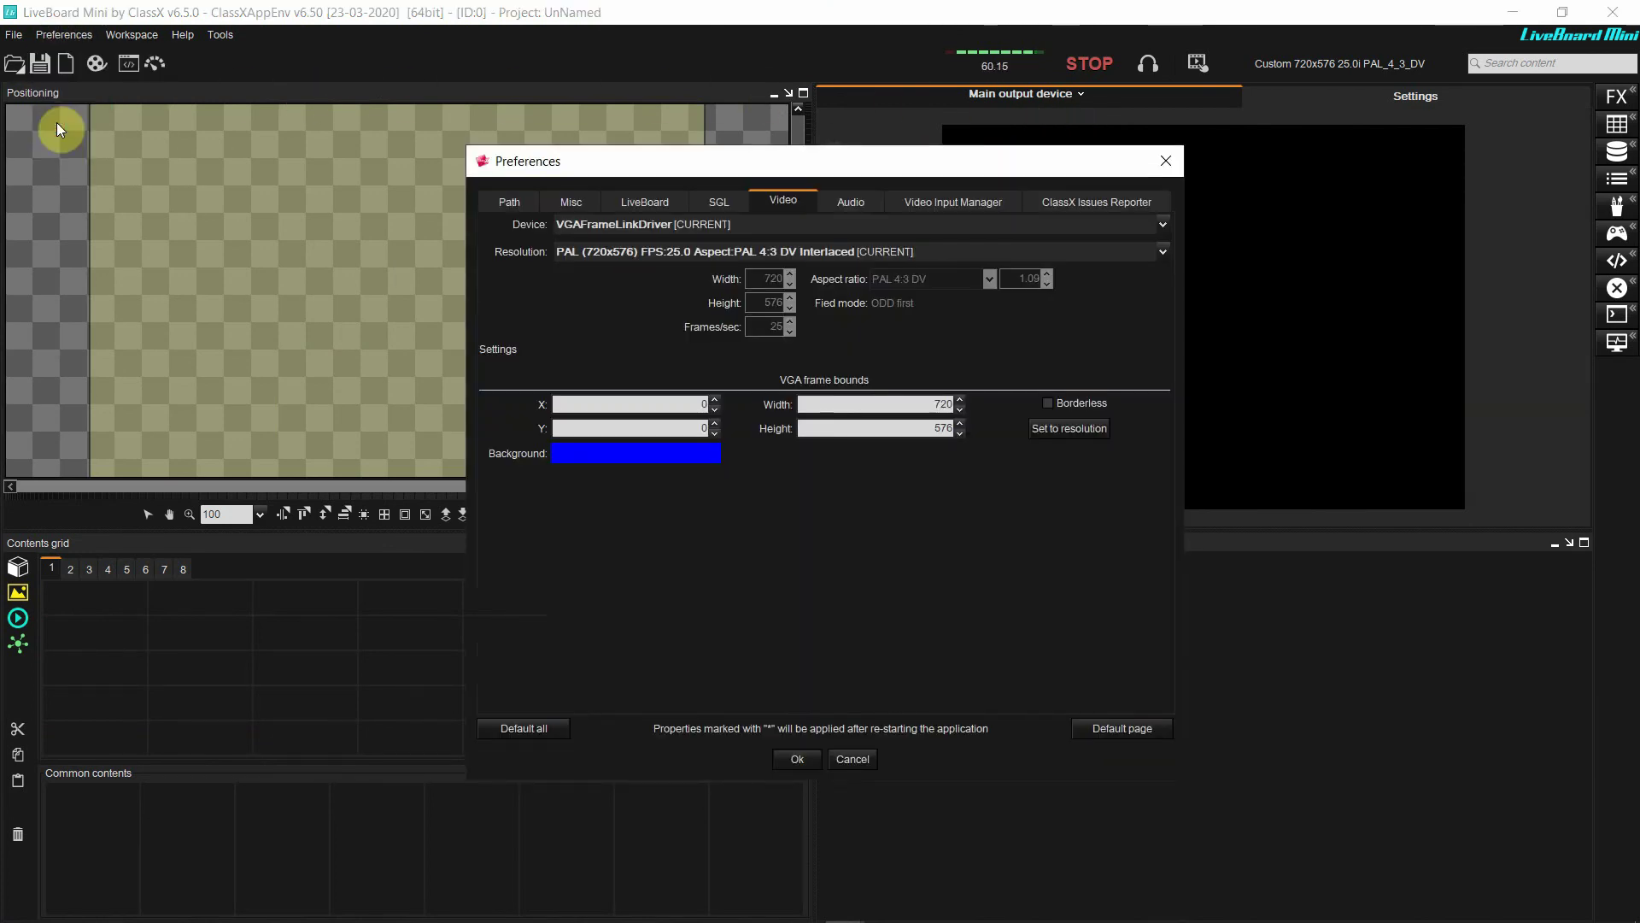
{"action": "left_click", "coordinate": [586, 224]}
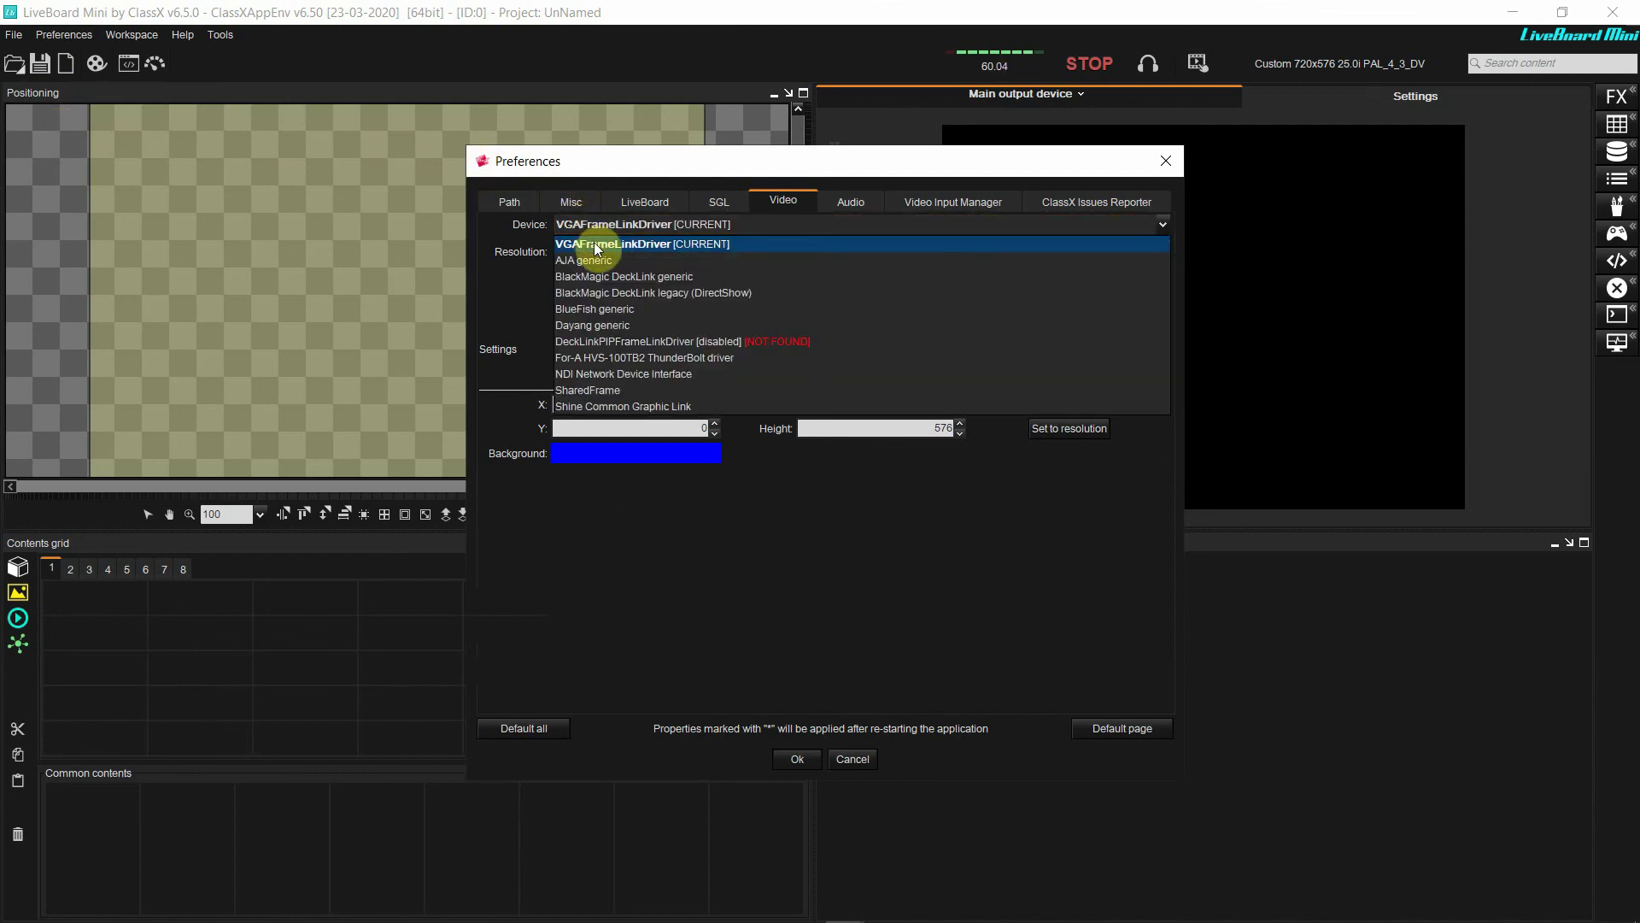
{"action": "left_click", "coordinate": [619, 376]}
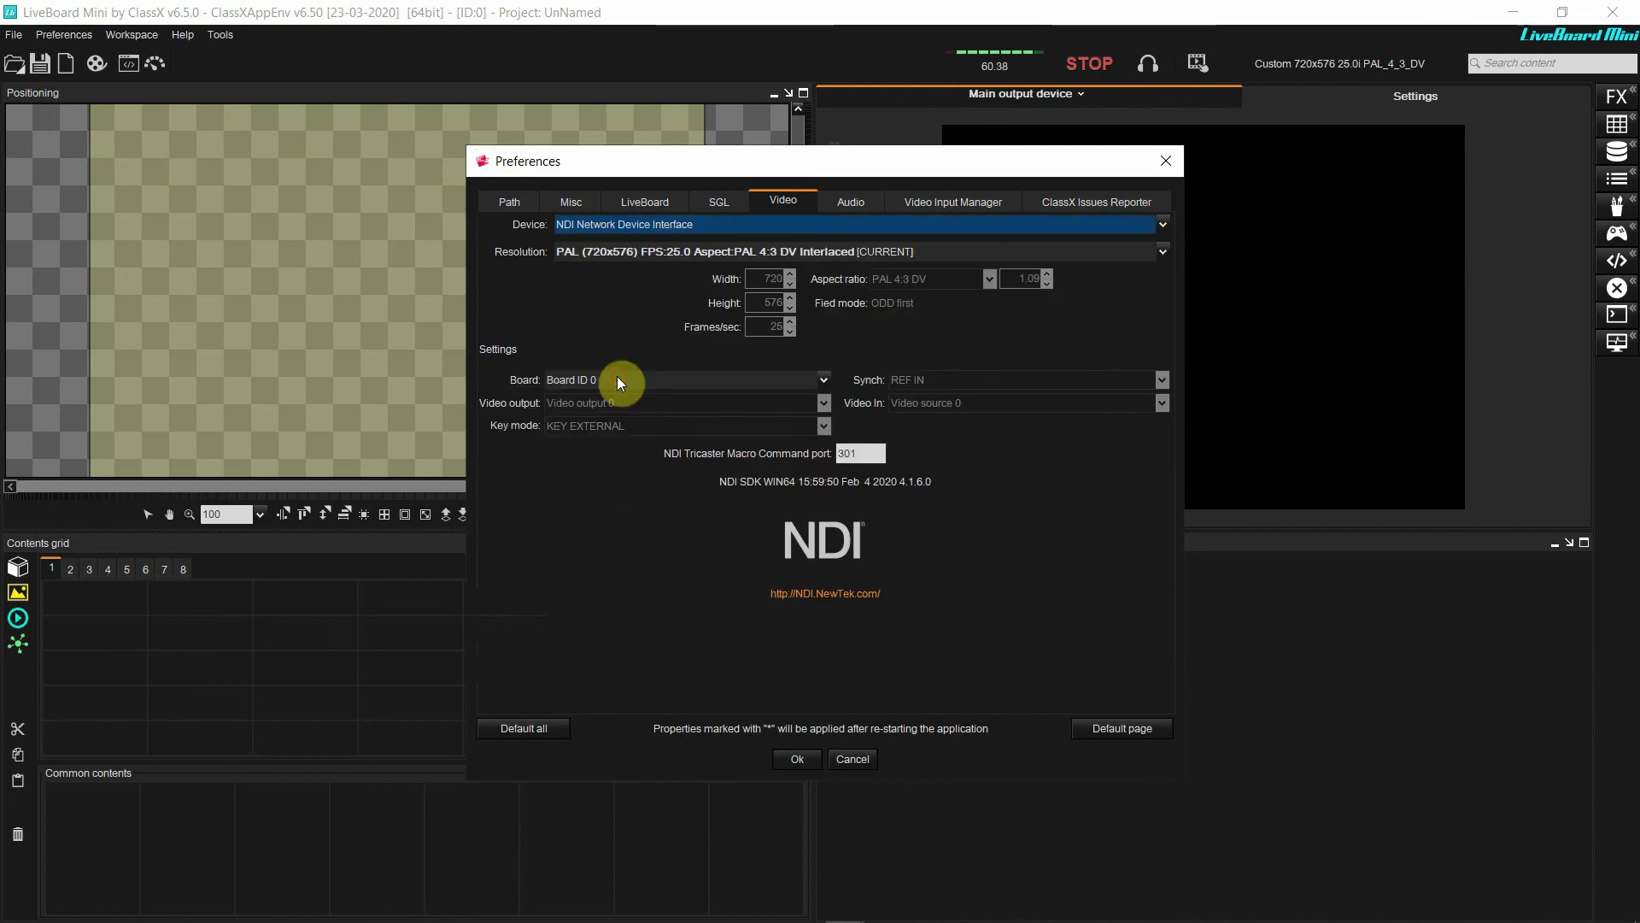
{"action": "left_click", "coordinate": [628, 257]}
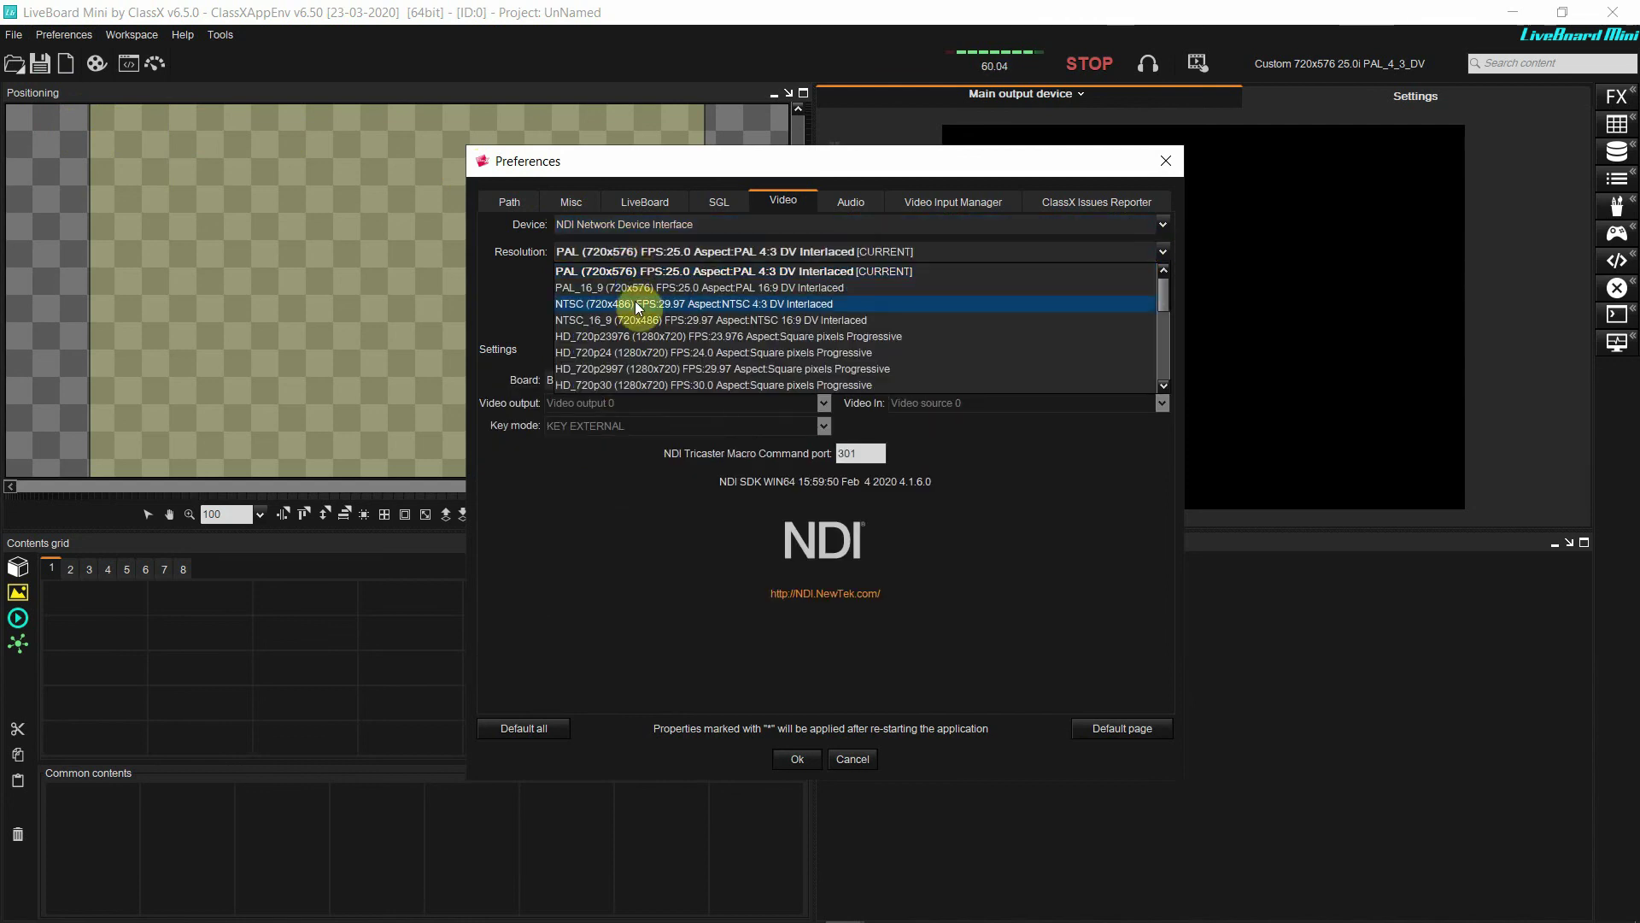
{"action": "scroll", "coordinate": [636, 306], "scroll_direction": "down", "scroll_amount": 3}
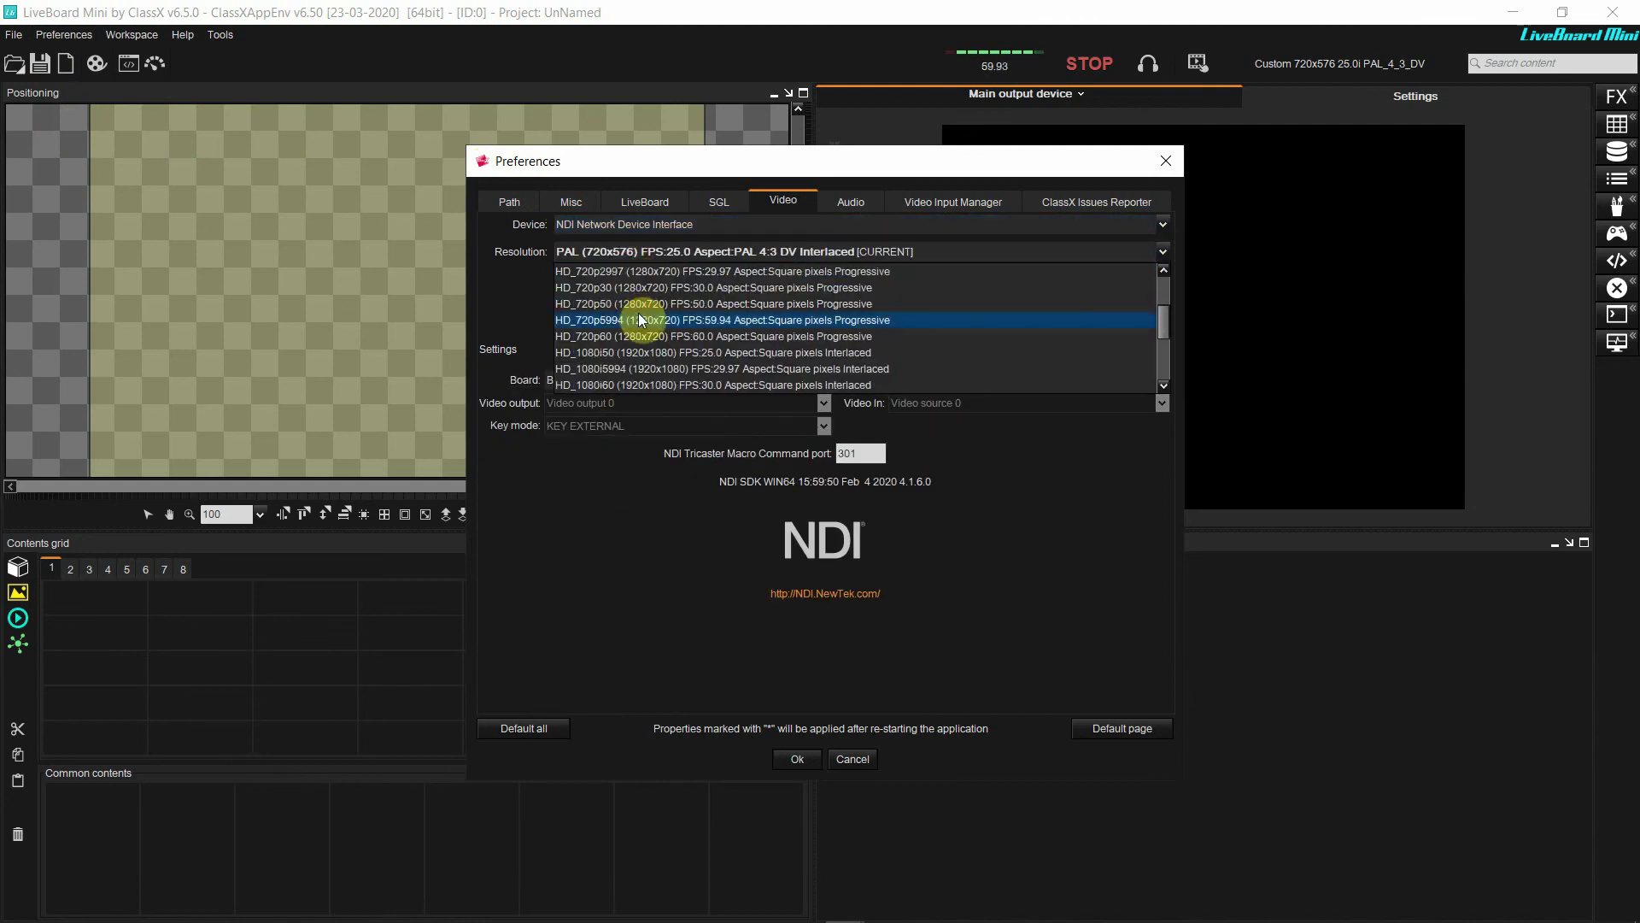
{"action": "left_click", "coordinate": [650, 351]}
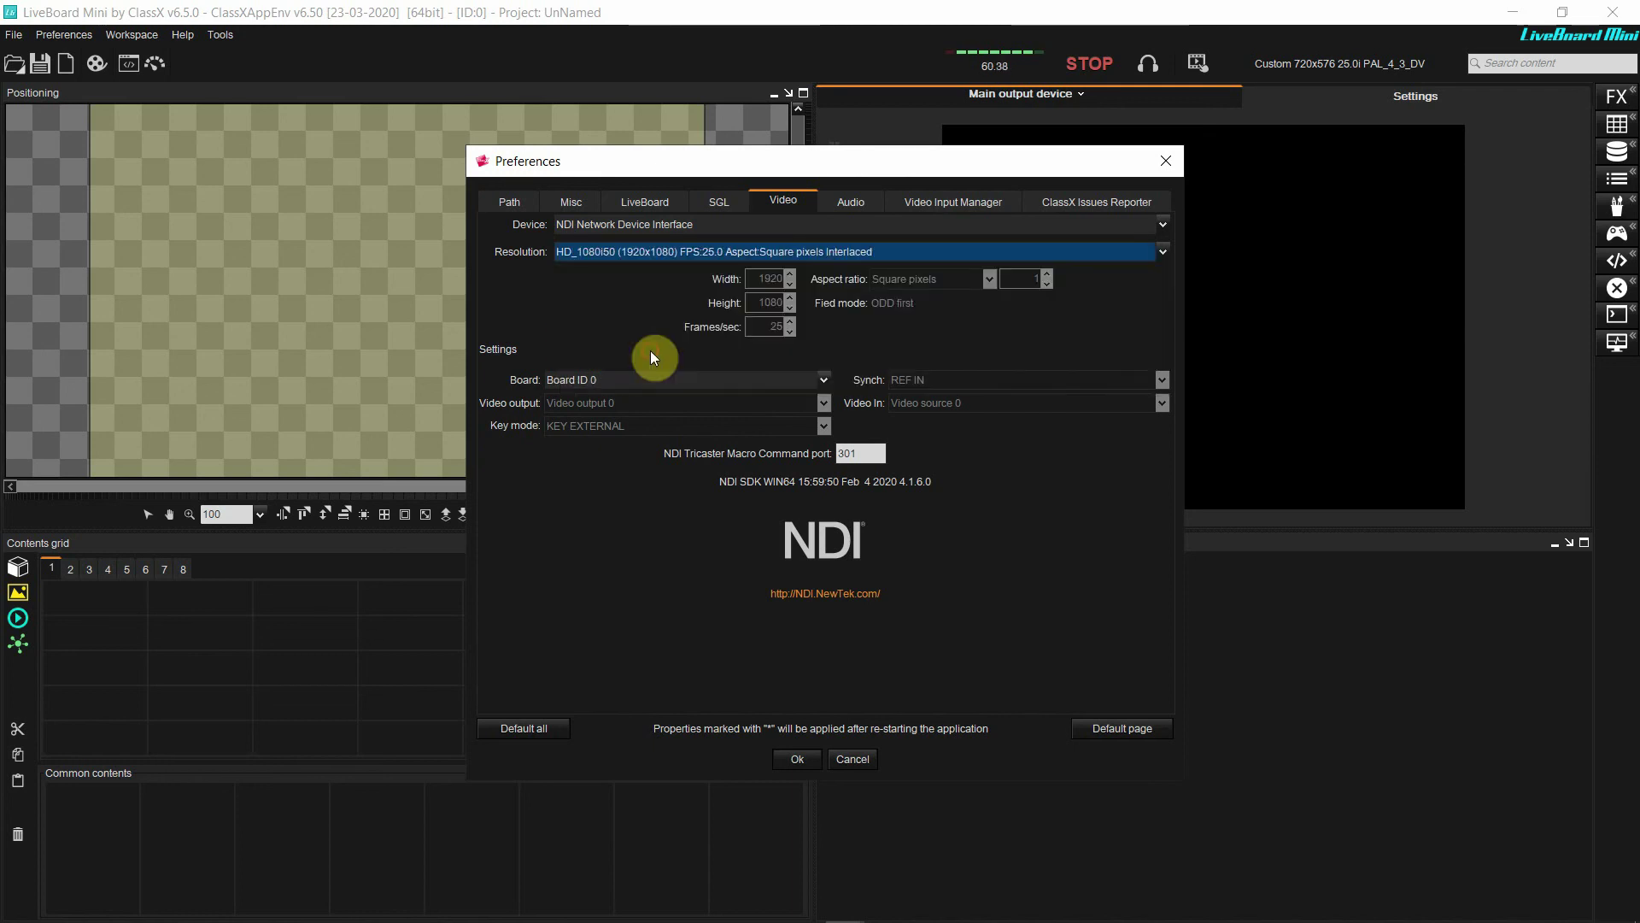
{"action": "left_click", "coordinate": [796, 759]}
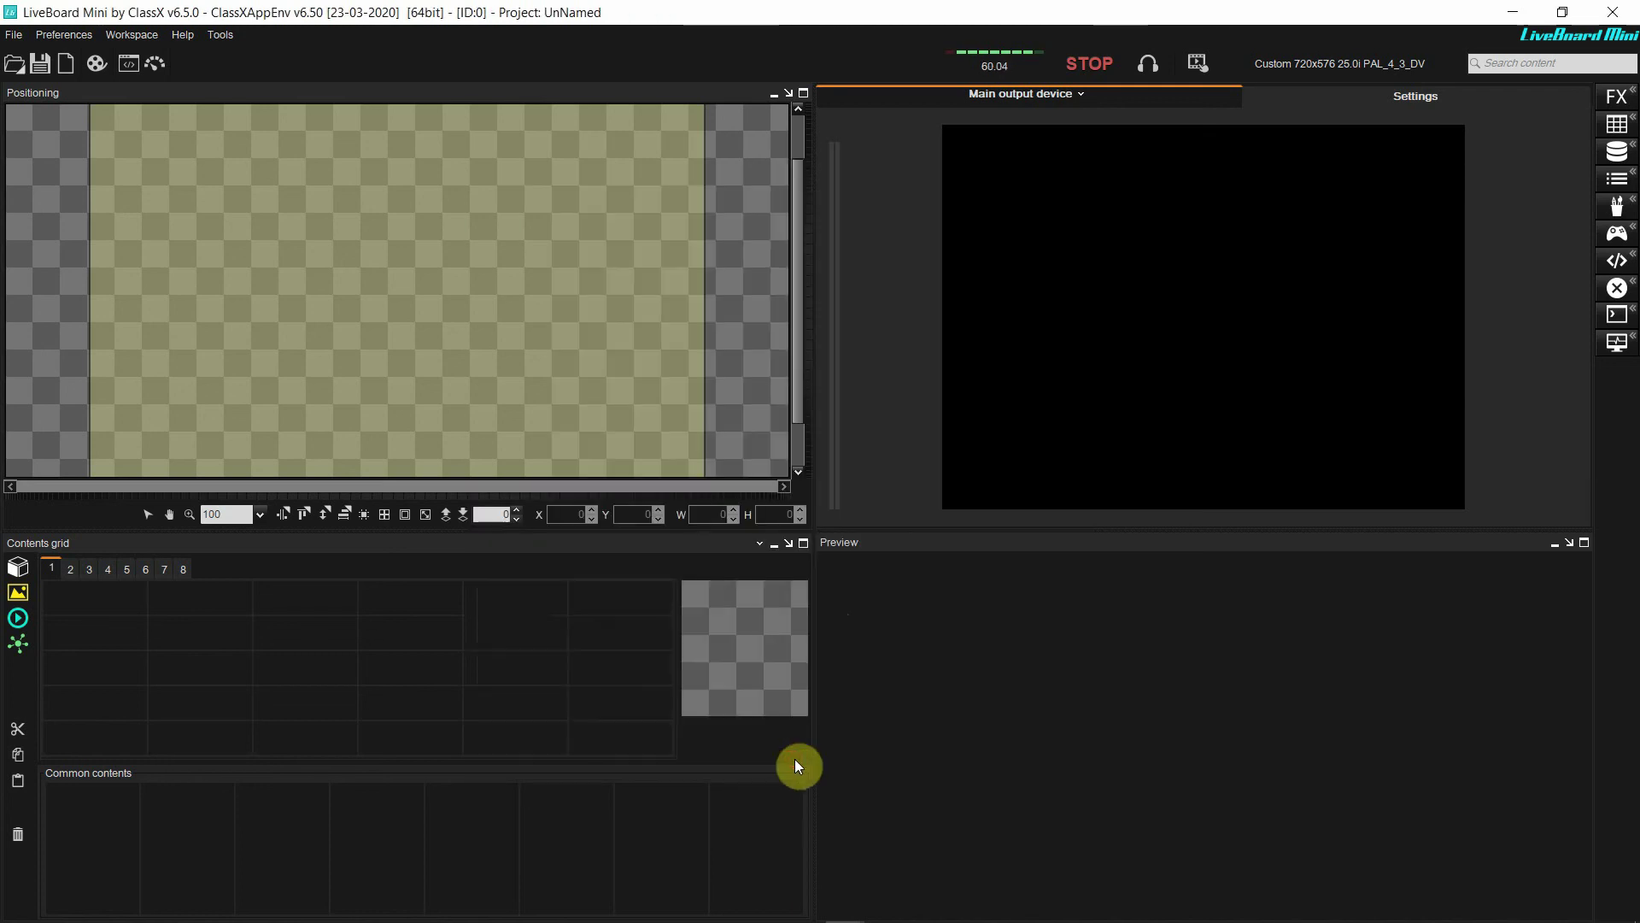